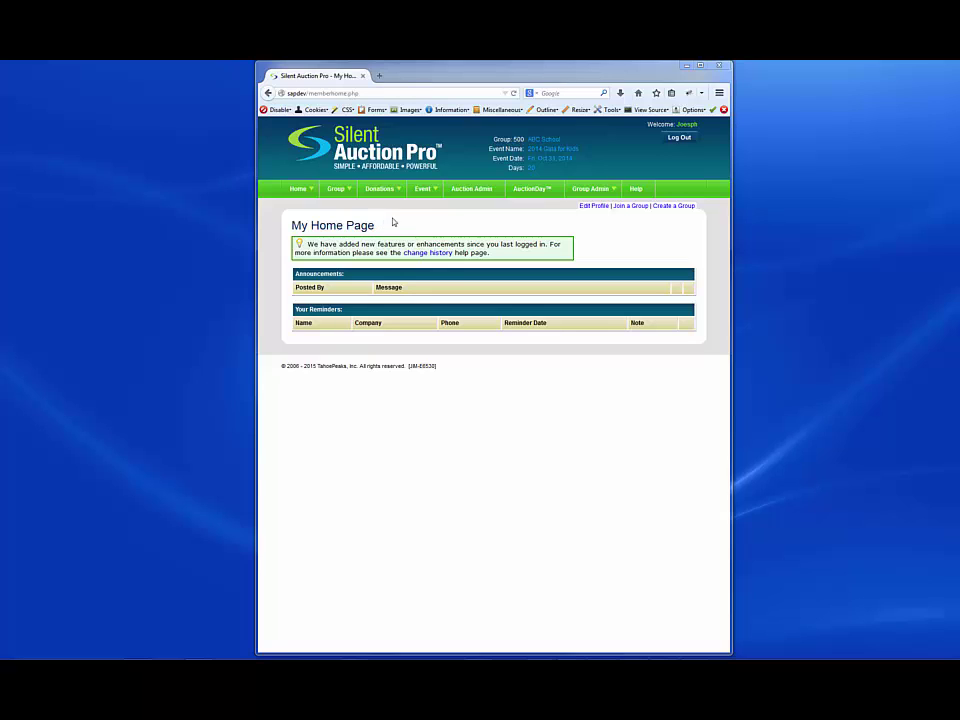
Open the Tickets Report for the 2014 Gala for Kids event
mouse_move(423, 190)
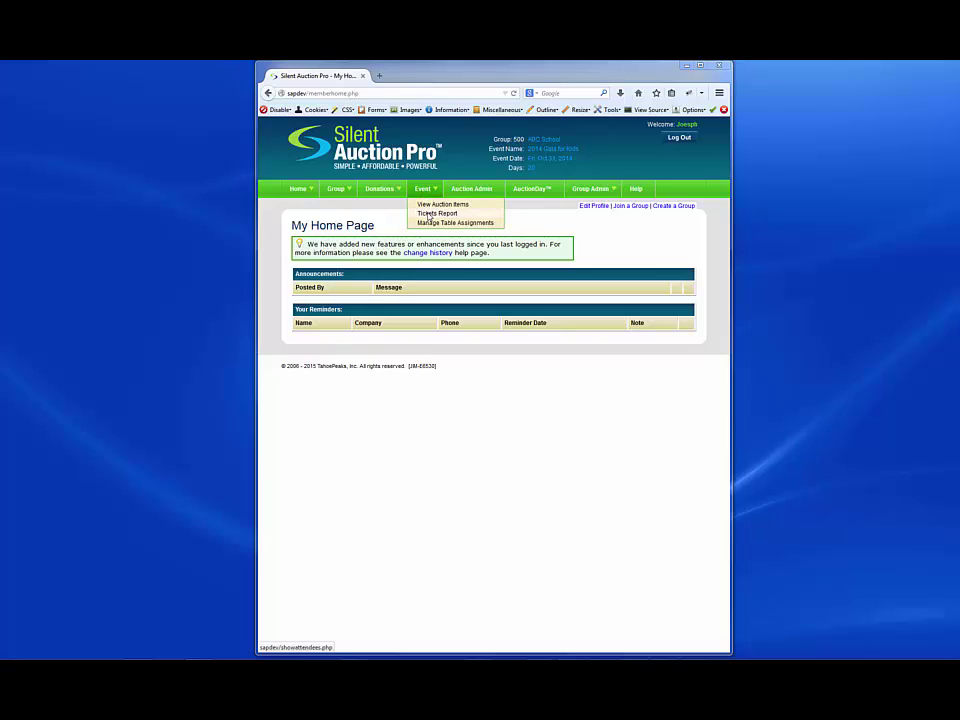
click(428, 213)
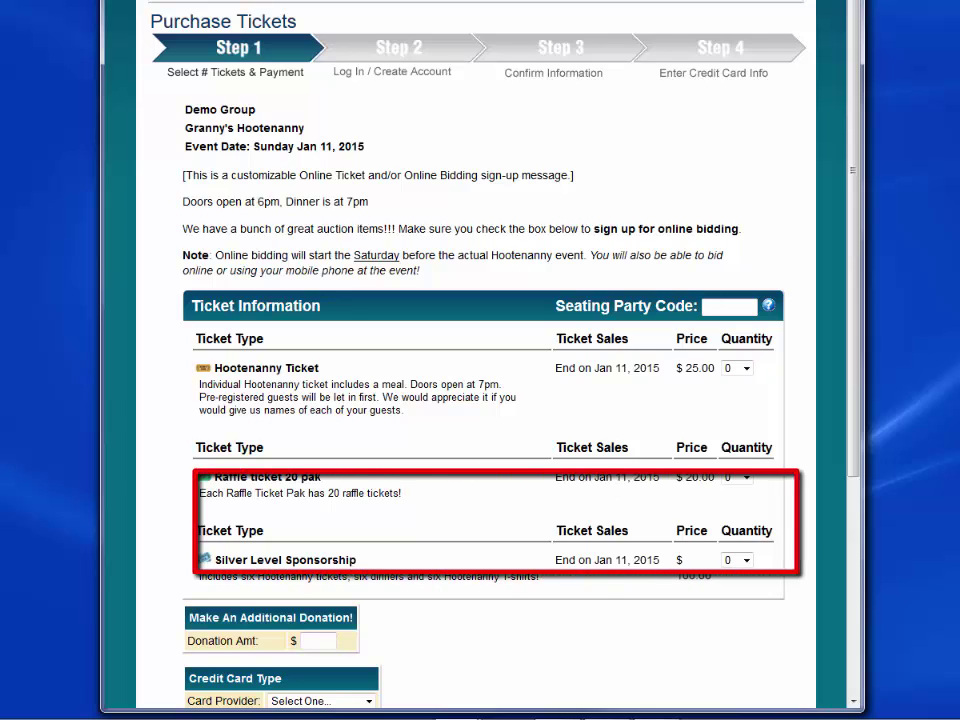
Set the Hootenanny Ticket quantity to 2 and view the meal choices offered for the buyer's ticket
click(750, 368)
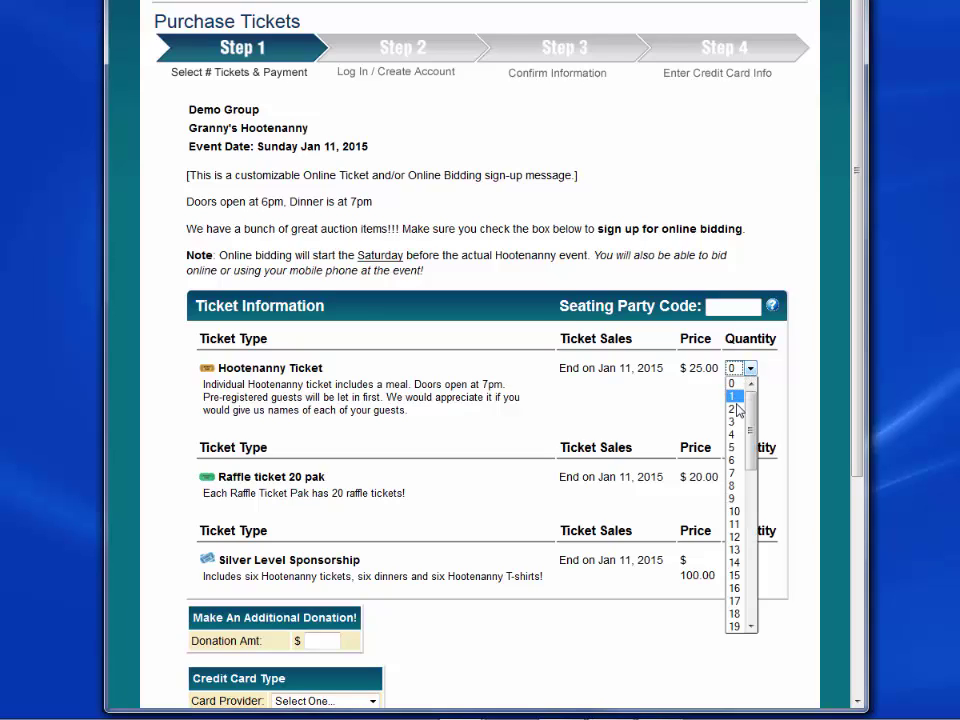
click(735, 409)
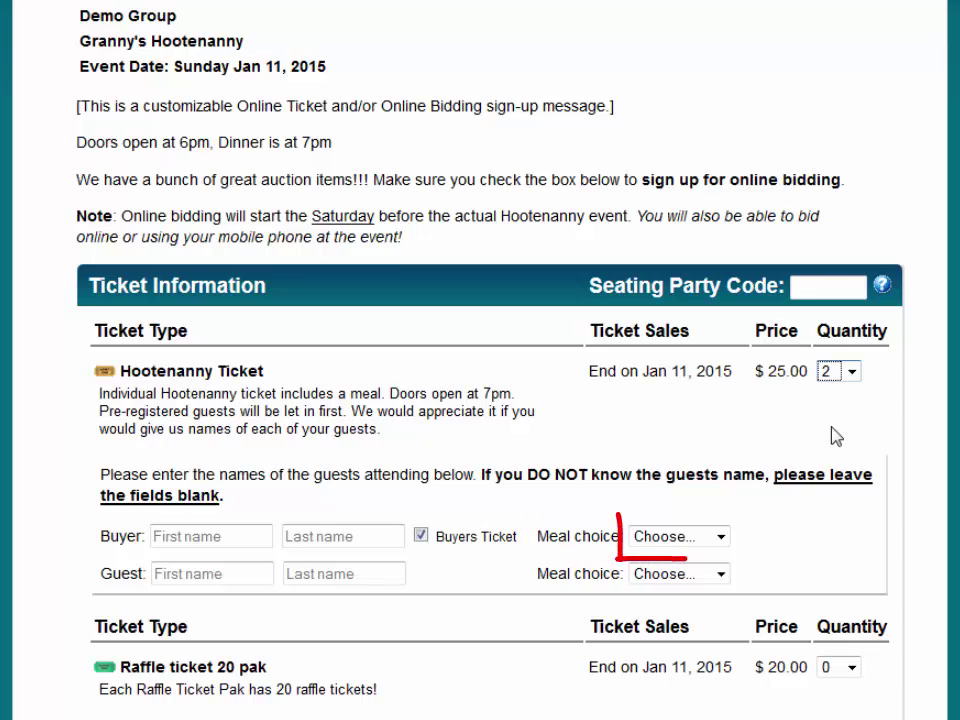
click(720, 537)
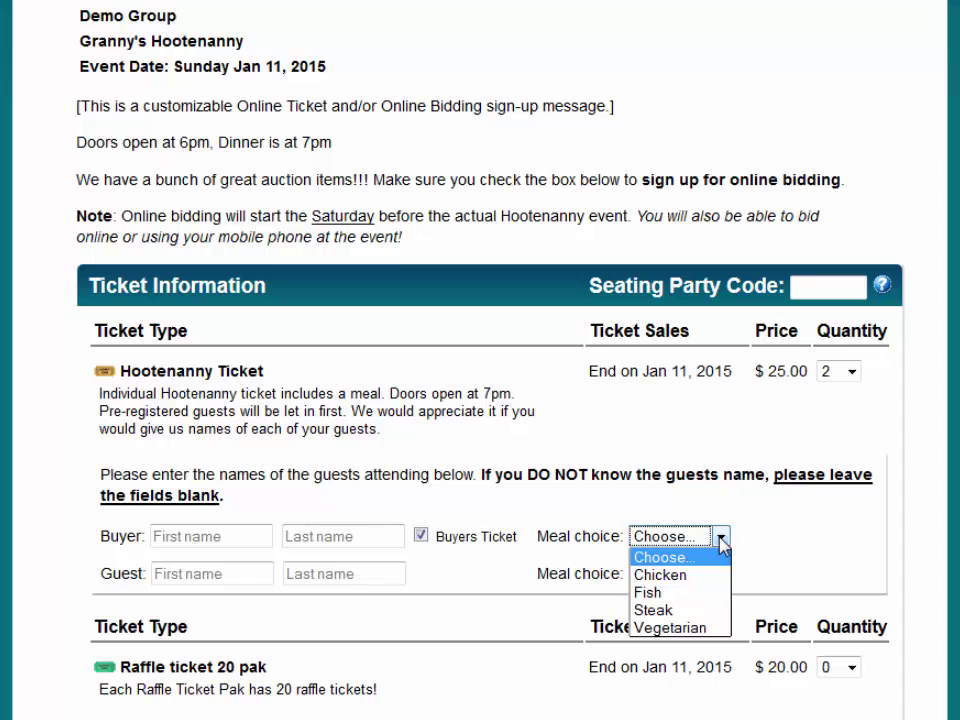
click(720, 537)
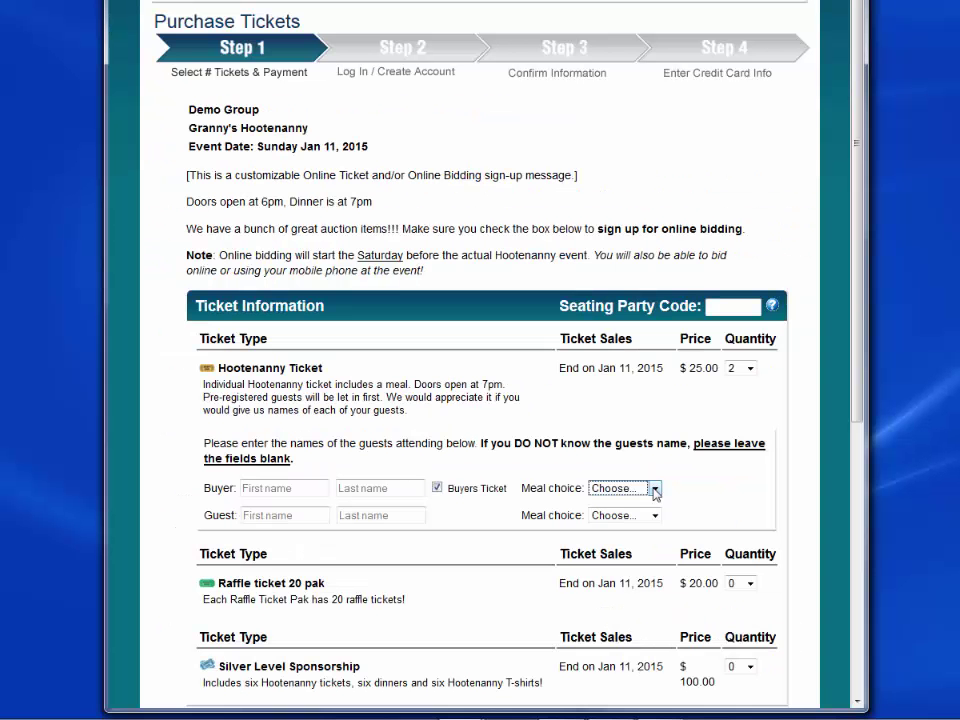
Set the Raffle ticket 20 pak quantity to 1 on the ticket purchase page
click(750, 586)
click(750, 586)
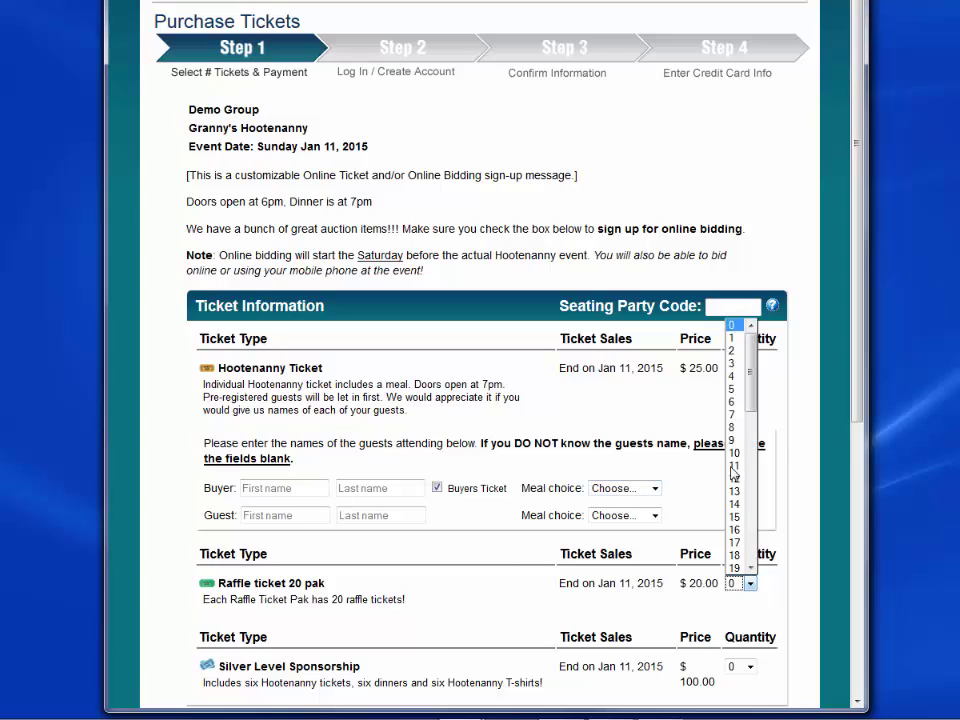
click(740, 345)
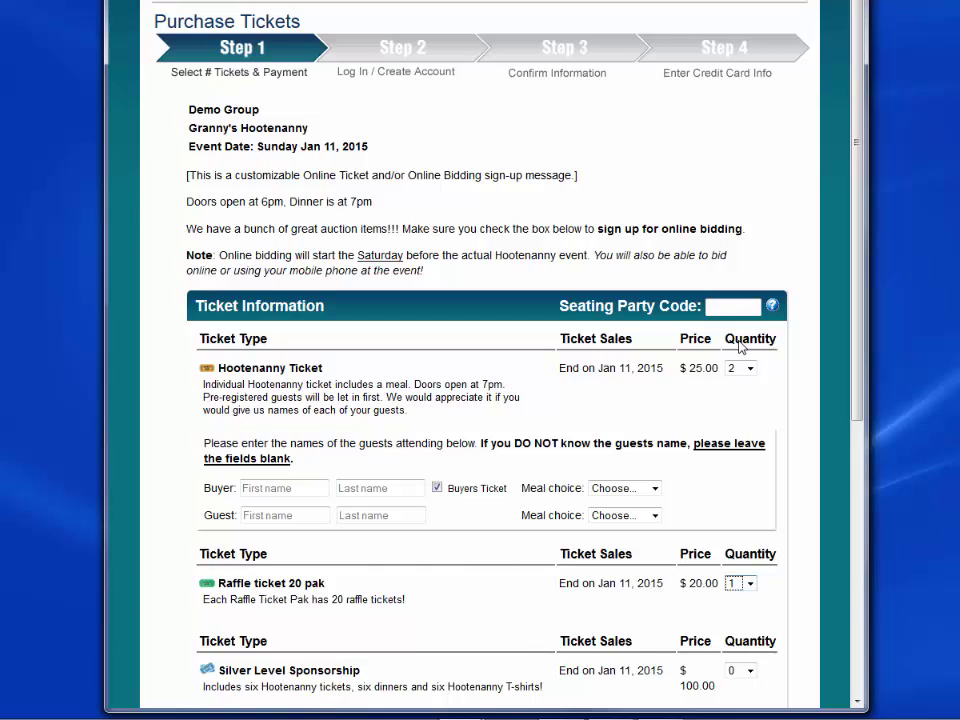
Set the Silver Level Sponsorship quantity to 1 and review its guest, meal choice and shirt size fields
click(858, 146)
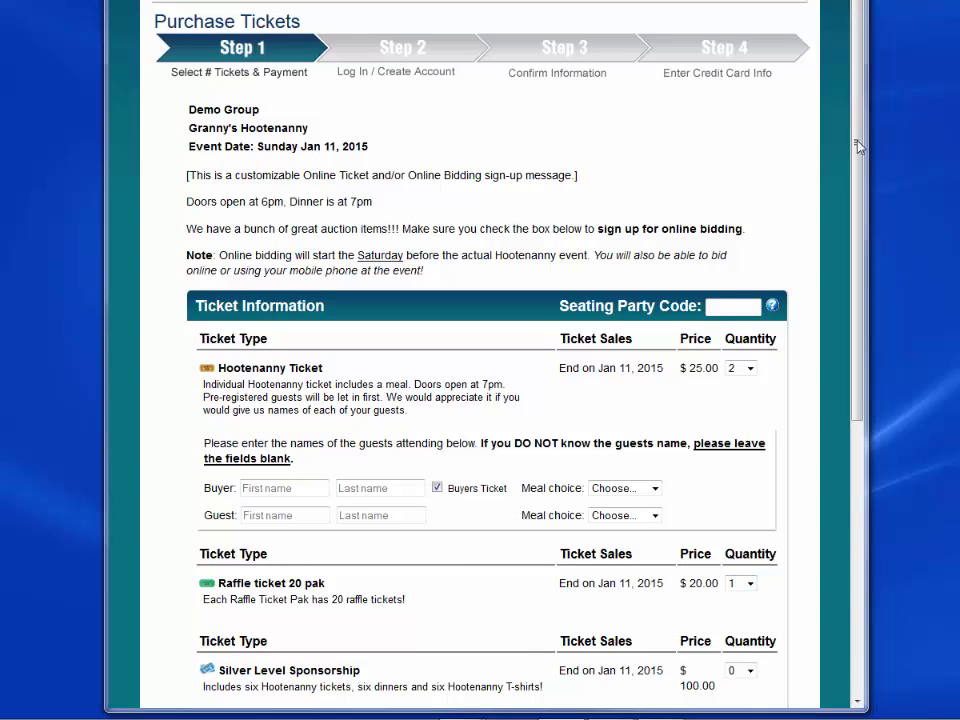
drag(858, 146, 846, 346)
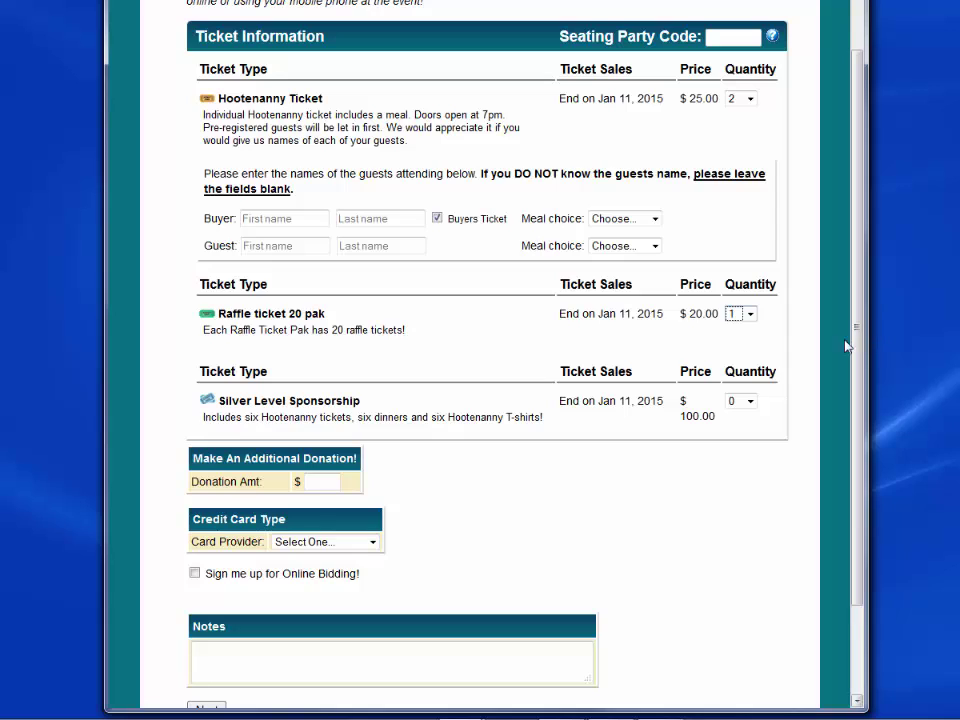
click(750, 401)
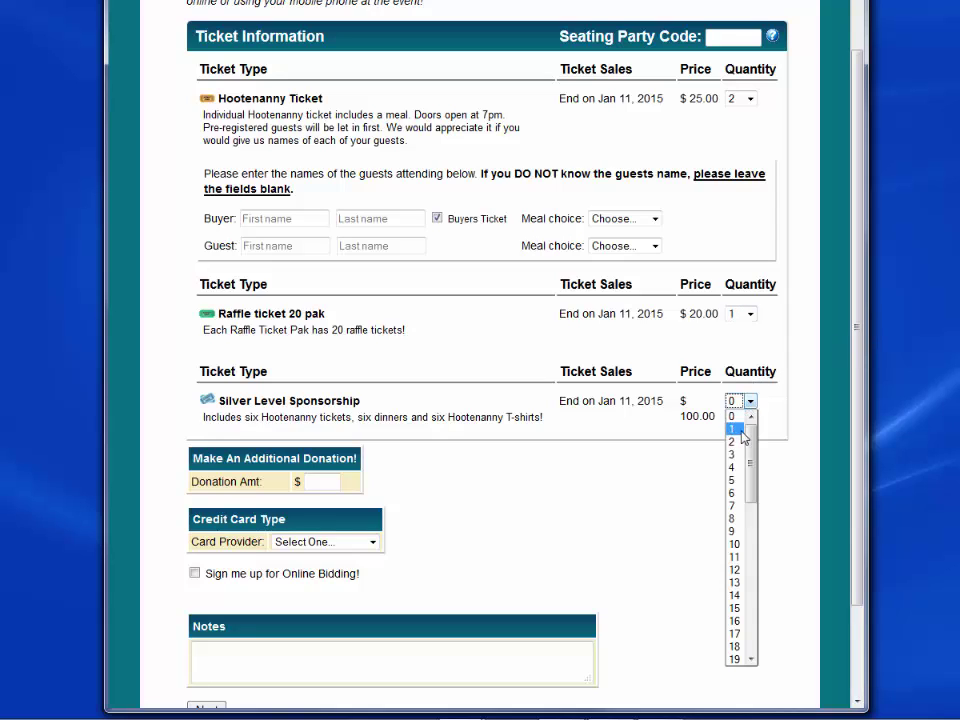
click(733, 429)
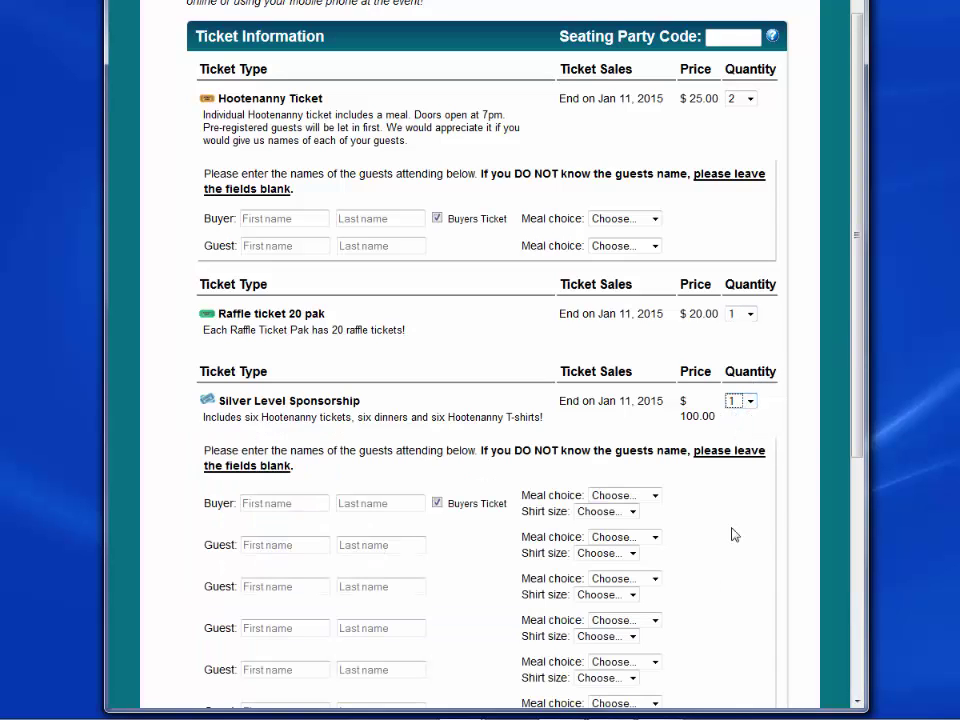
drag(857, 360, 866, 446)
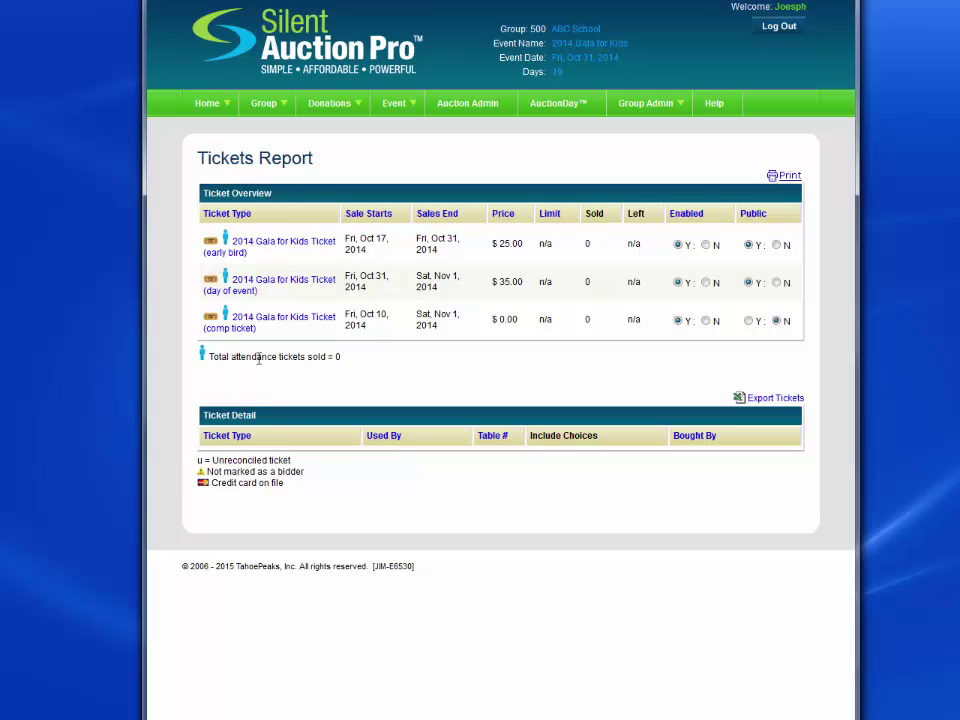
Delete the "2014 Gala for Kids Ticket (early bird)" ticket type from Auction Administration
click(462, 110)
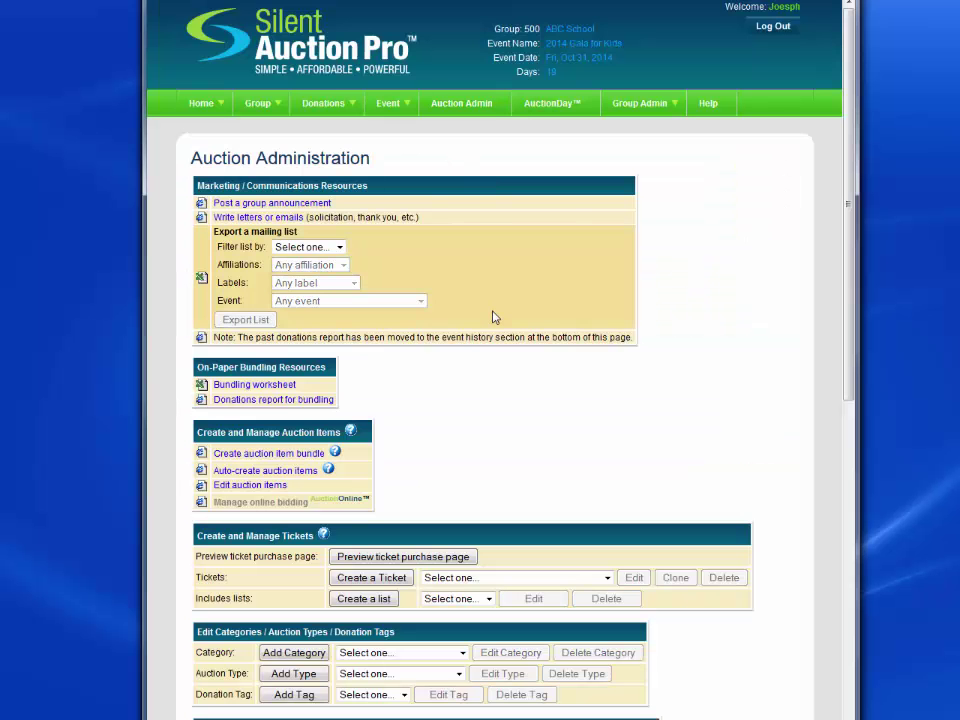
scroll(493, 330, down, 3)
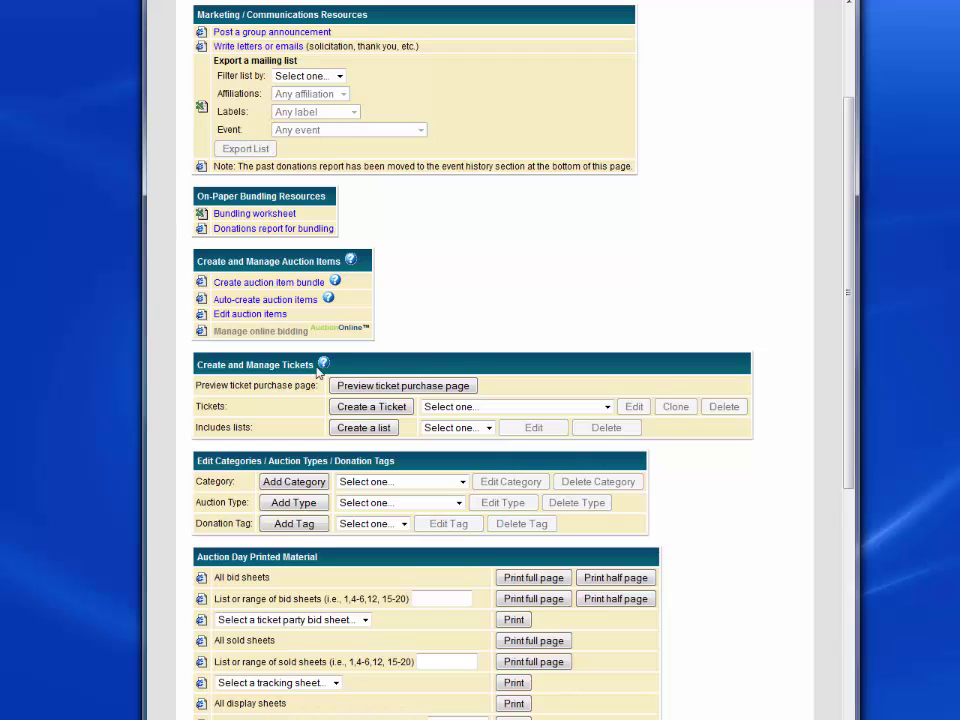
click(453, 407)
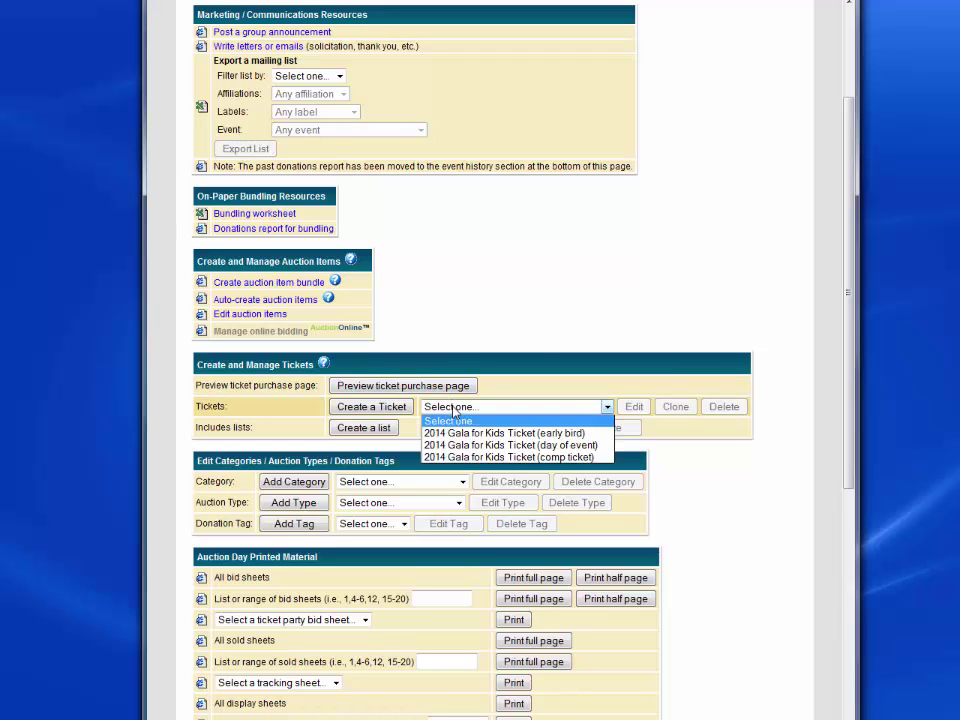
click(460, 433)
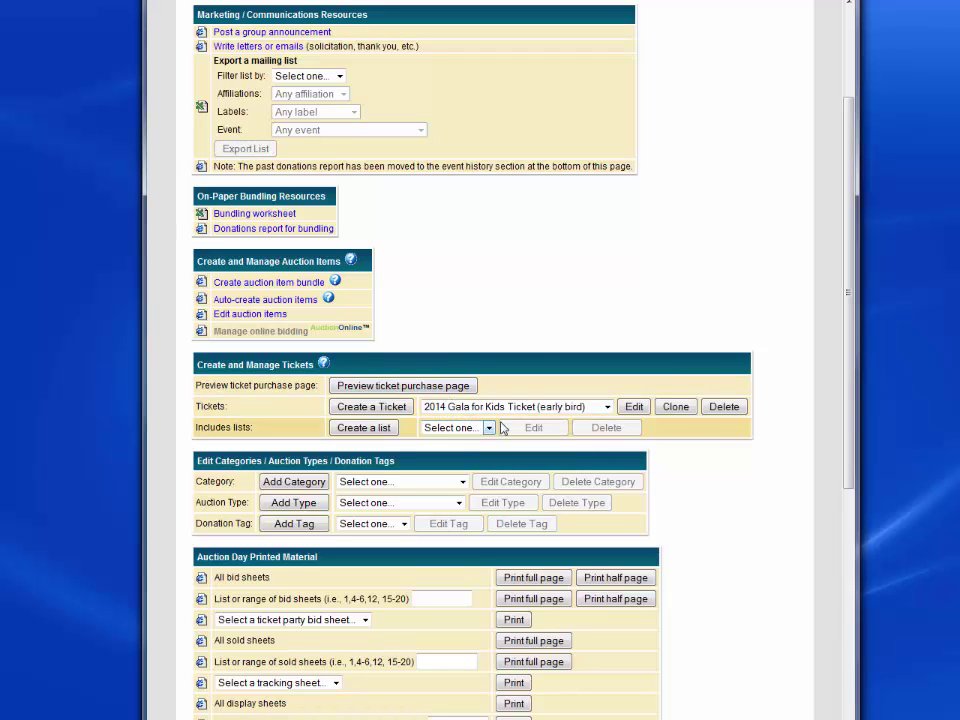
click(721, 407)
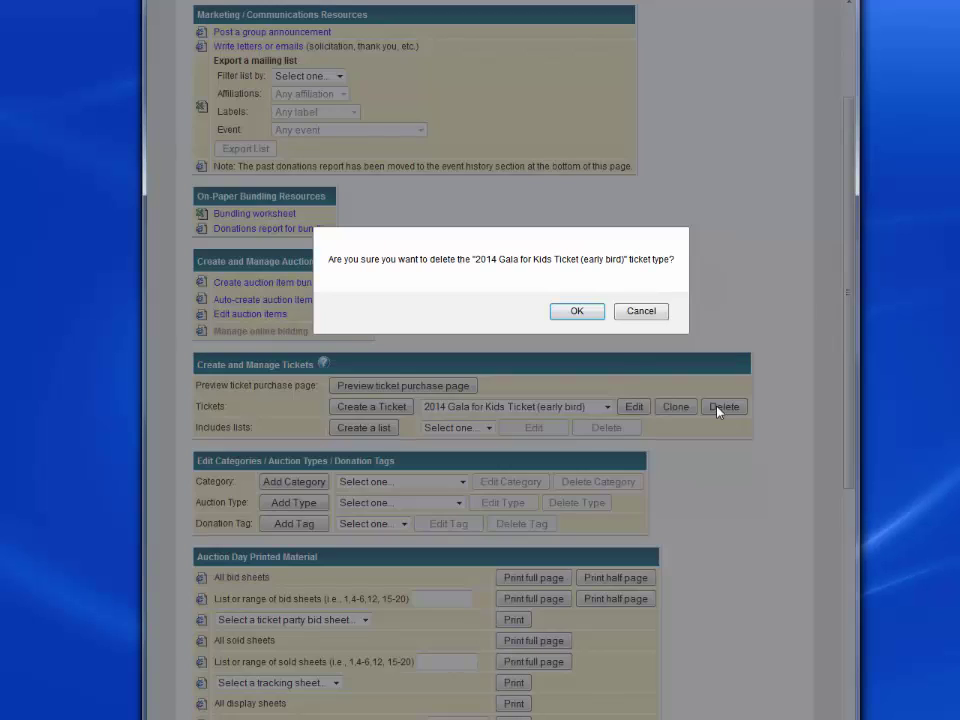
click(575, 311)
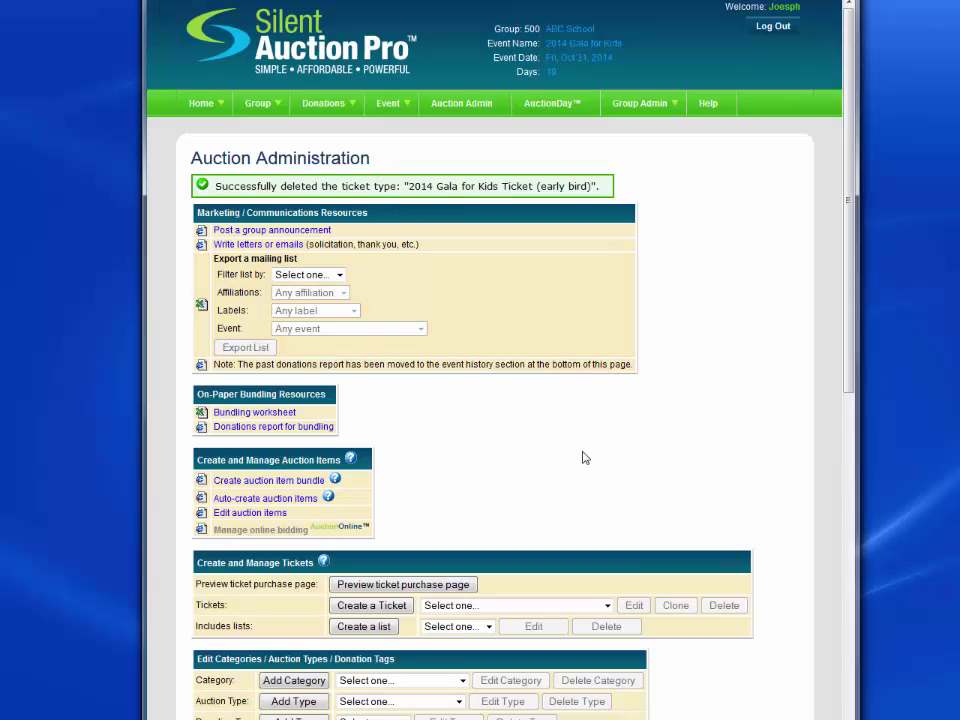
Delete the "2014 Gala for Kids Ticket (day of event)" ticket type
scroll(610, 446, down, 3)
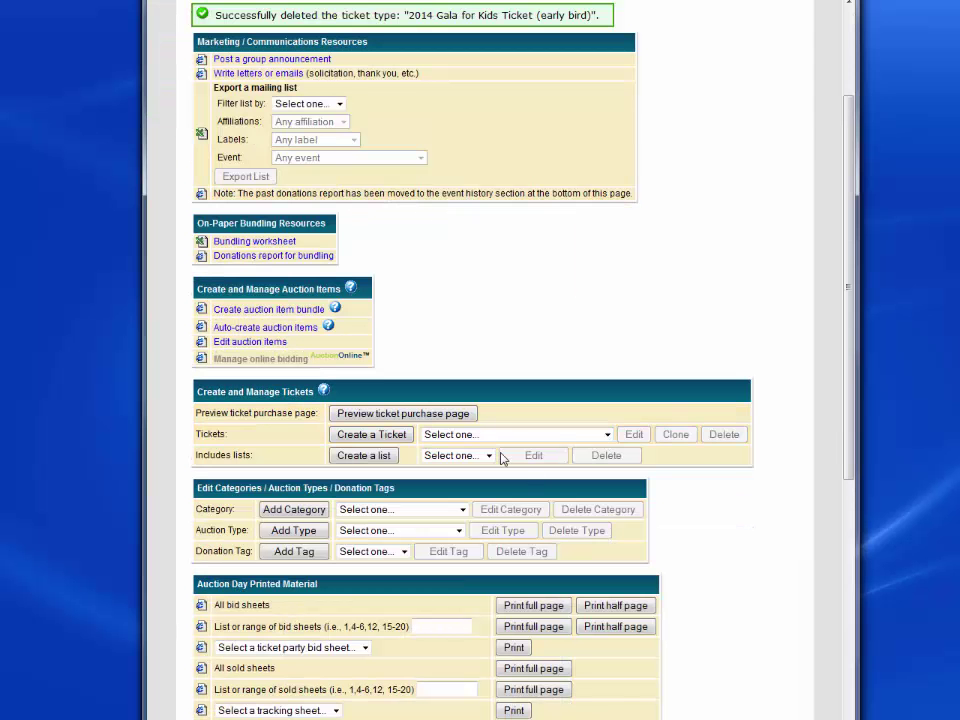
click(493, 437)
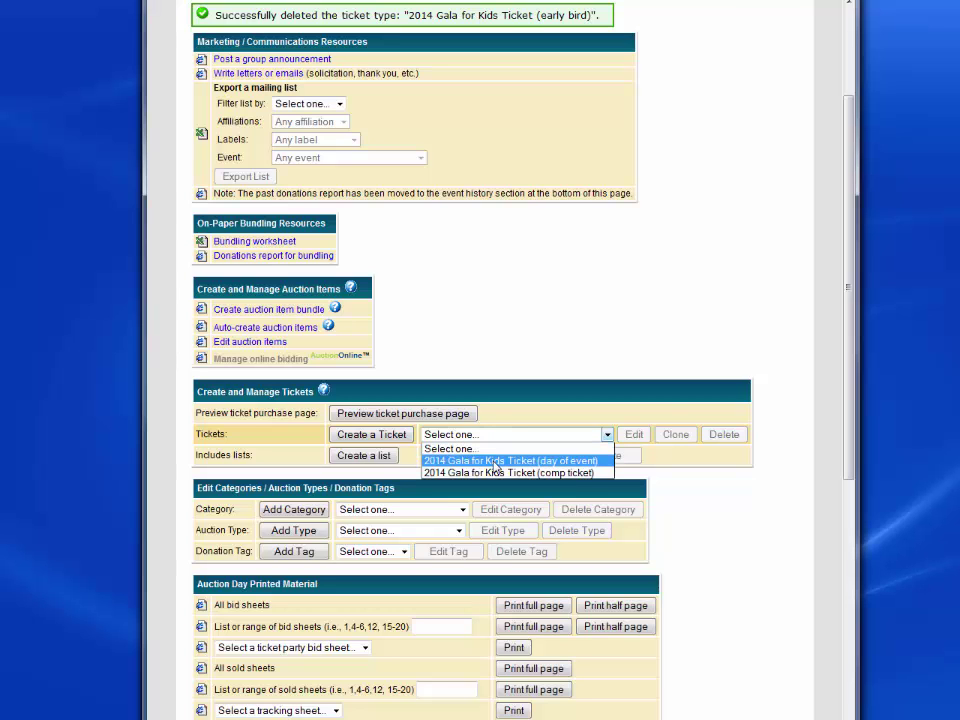
click(495, 461)
click(724, 435)
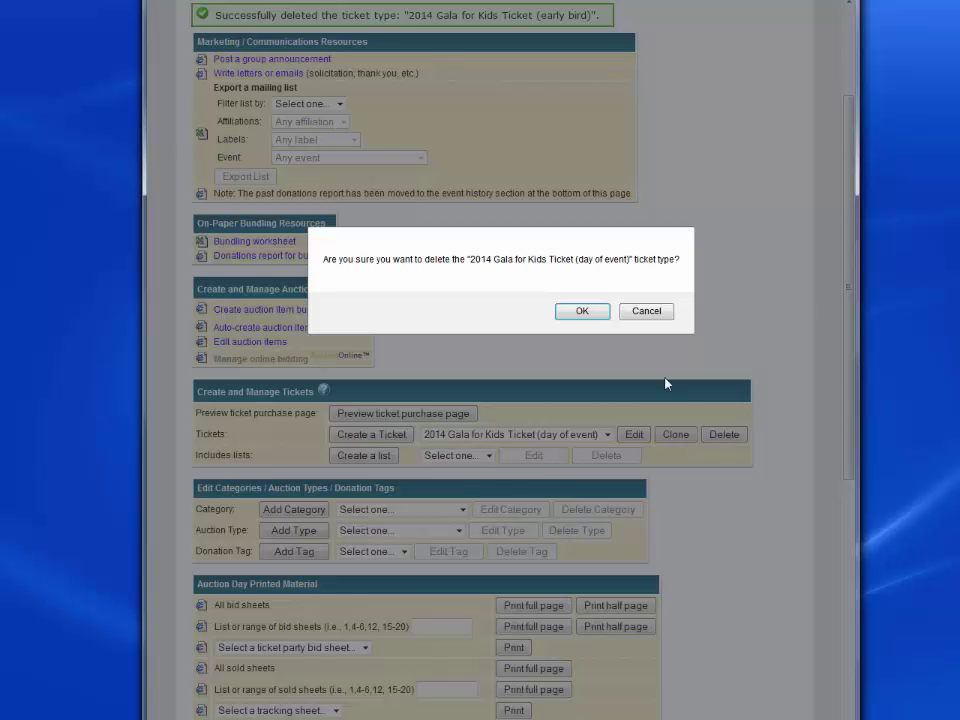
click(582, 311)
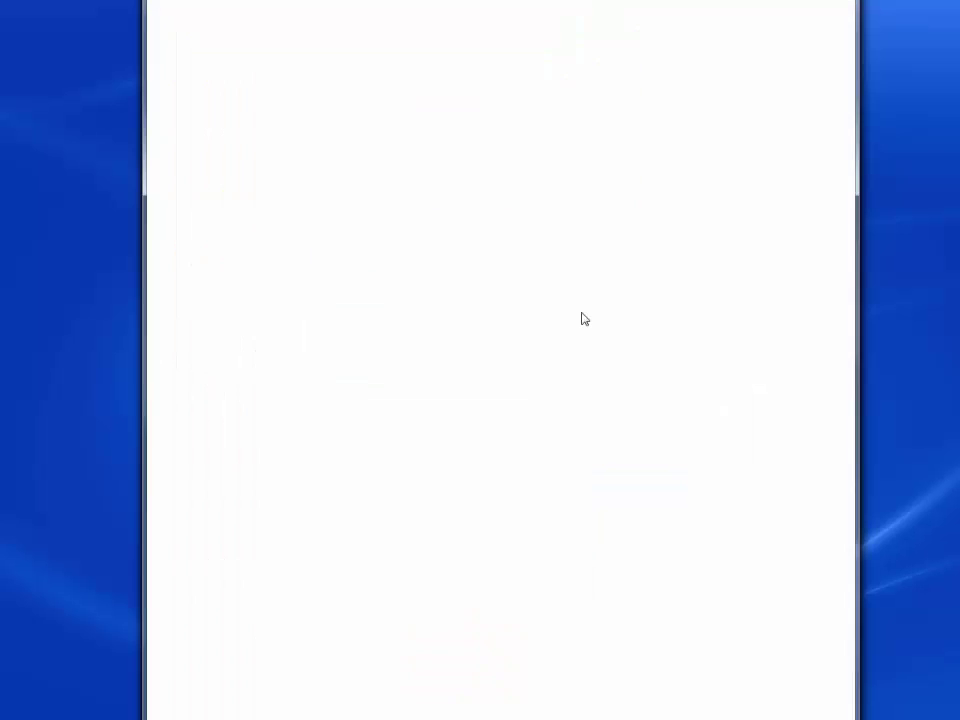
Delete the "2014 Gala for Kids Ticket (comp ticket)" ticket type
scroll(585, 318, down, 3)
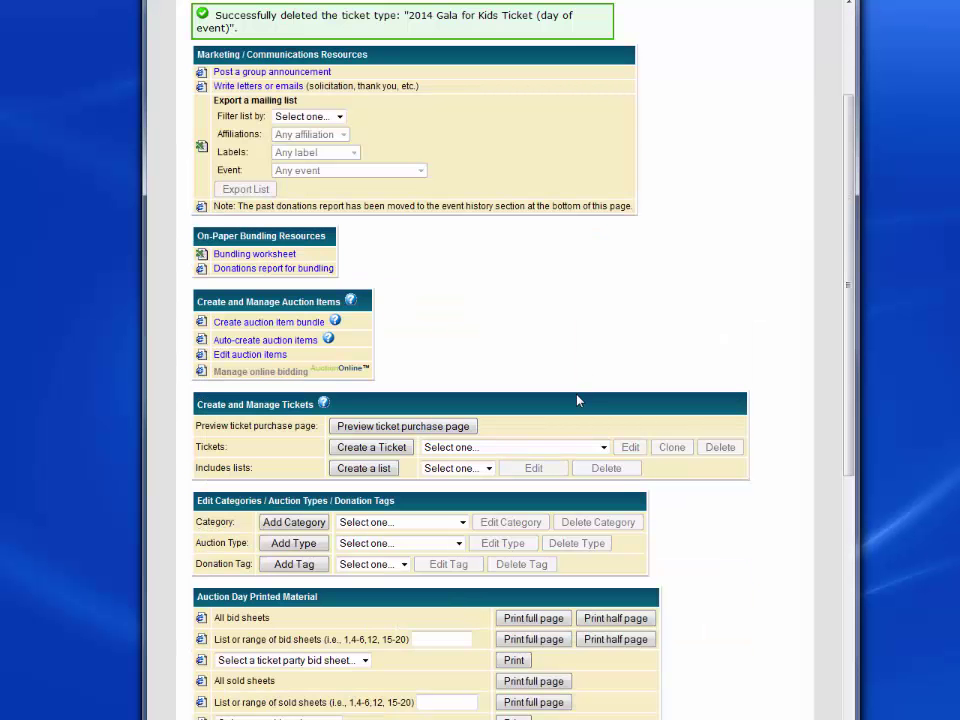
scroll(574, 399, down, 3)
click(467, 282)
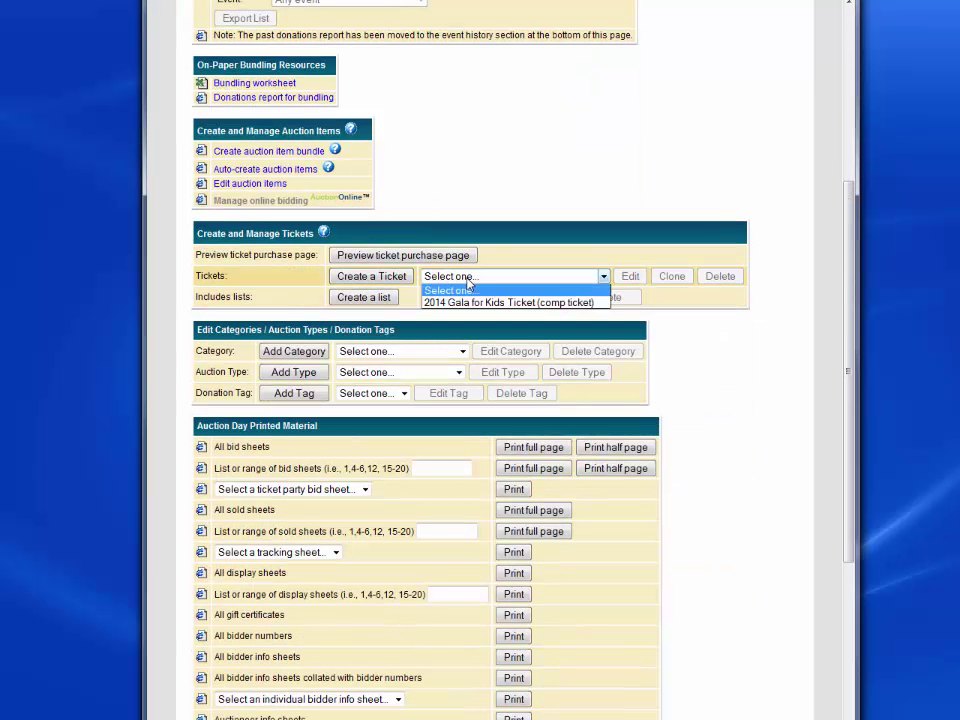
click(510, 301)
click(719, 276)
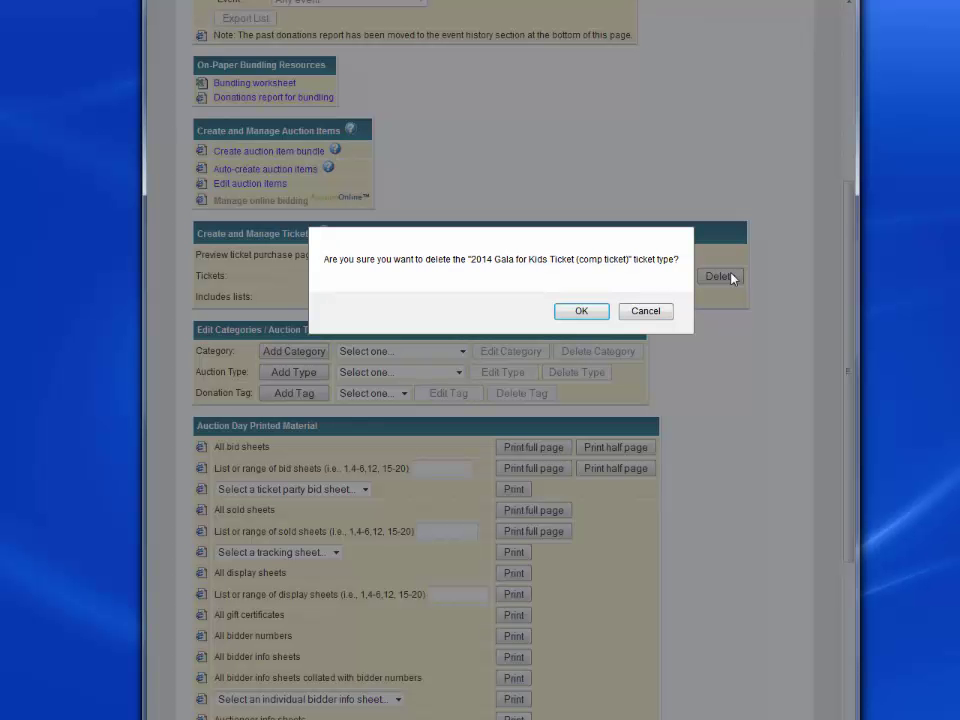
click(572, 316)
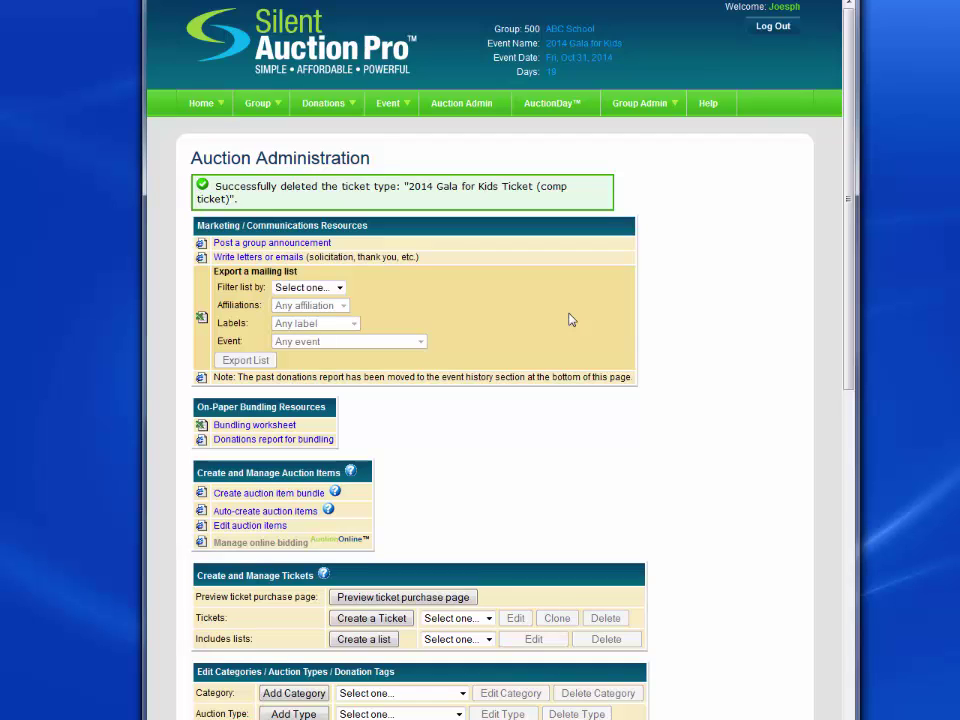
Create a ticket includes list named "sizes" with the values S,M,L,XL
scroll(571, 320, down, 3)
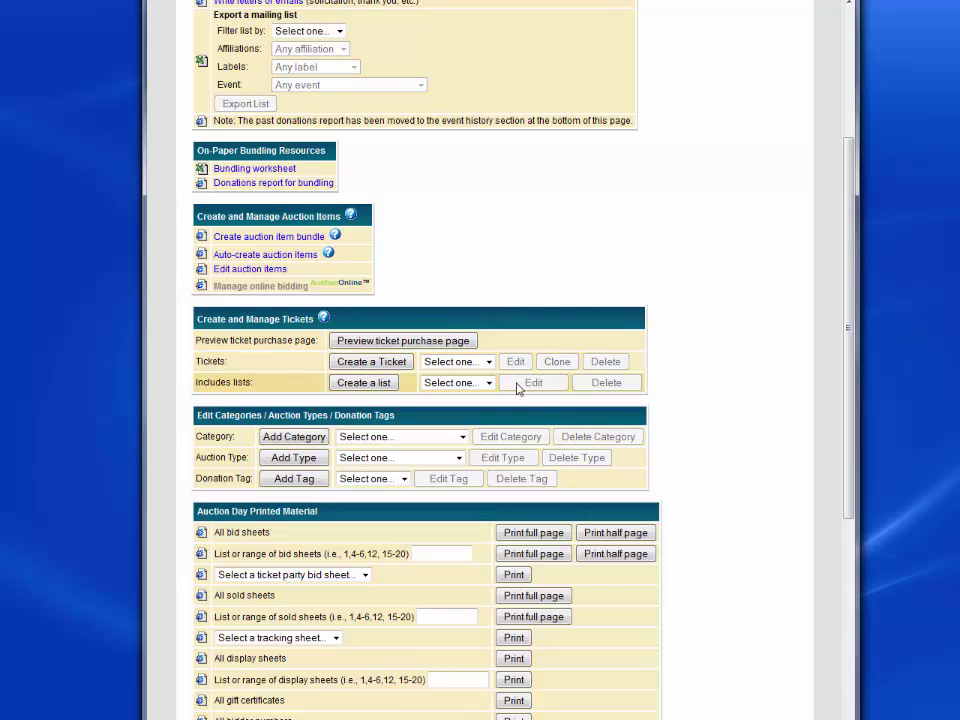
click(373, 386)
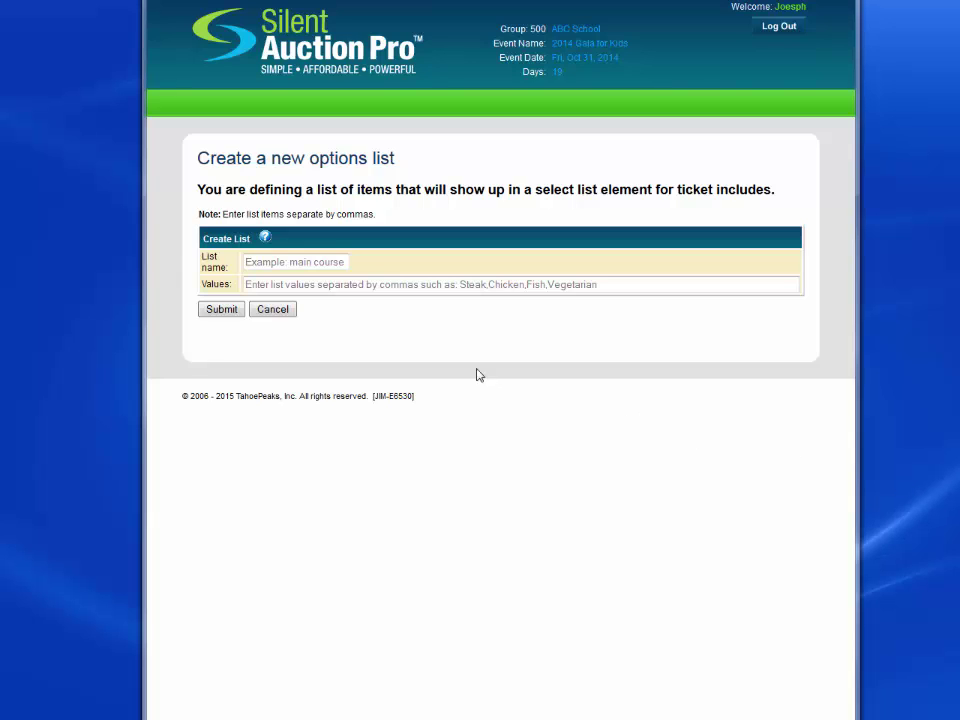
click(289, 262)
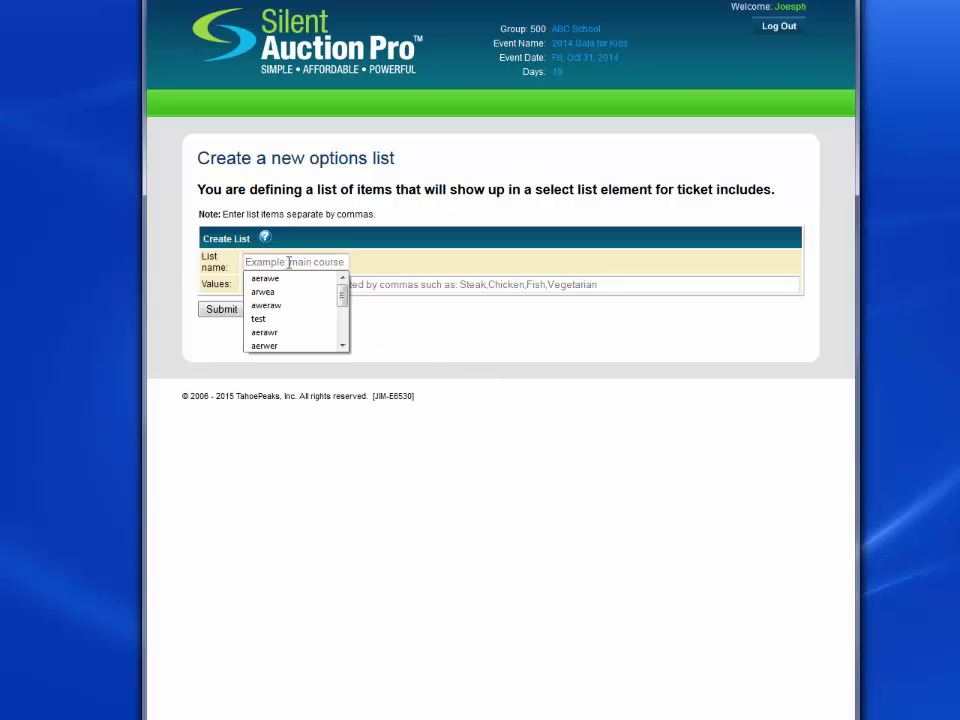
text(sizes)
key(Tab)
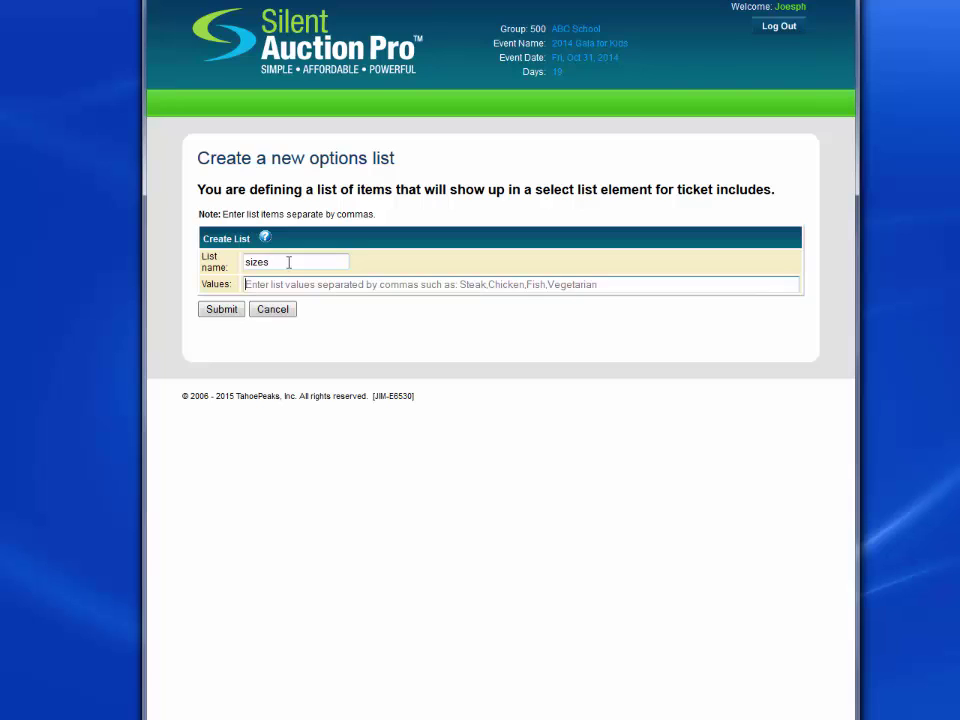
text(S,)
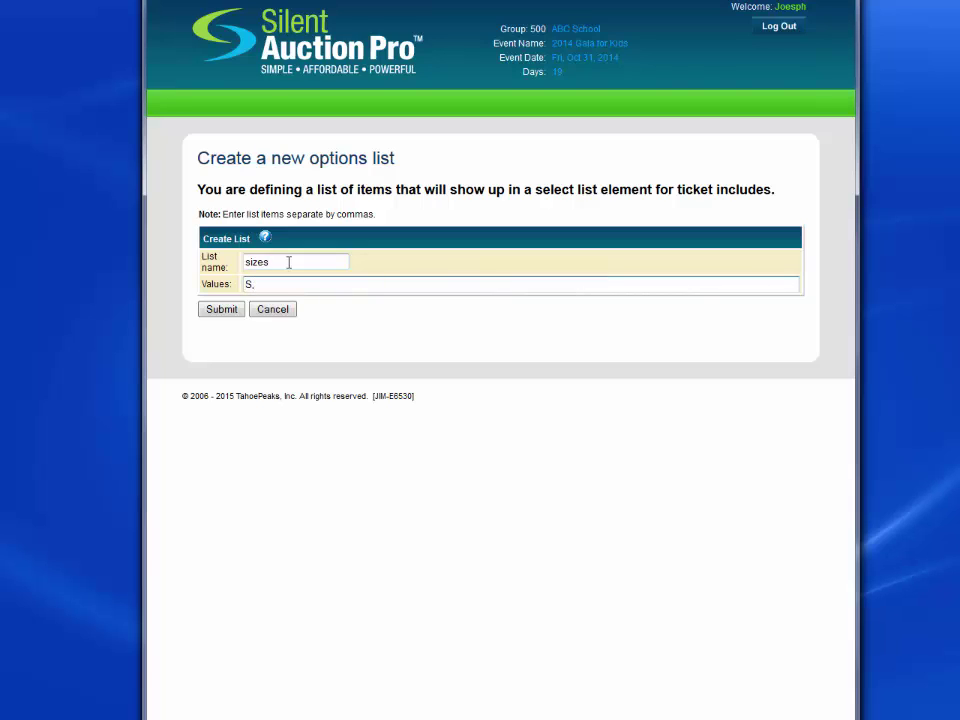
text(M,L,XL)
click(222, 310)
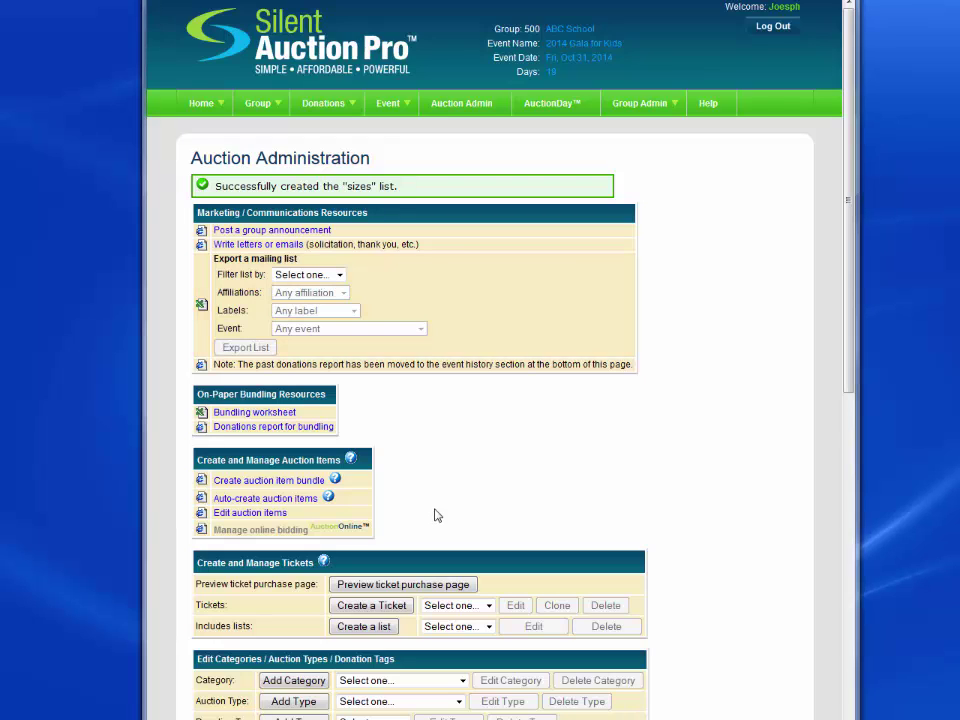
Create a ticket includes list named "meals" with the values Chicken,Fish,Steak,Vegan and check the available includes lists
click(364, 628)
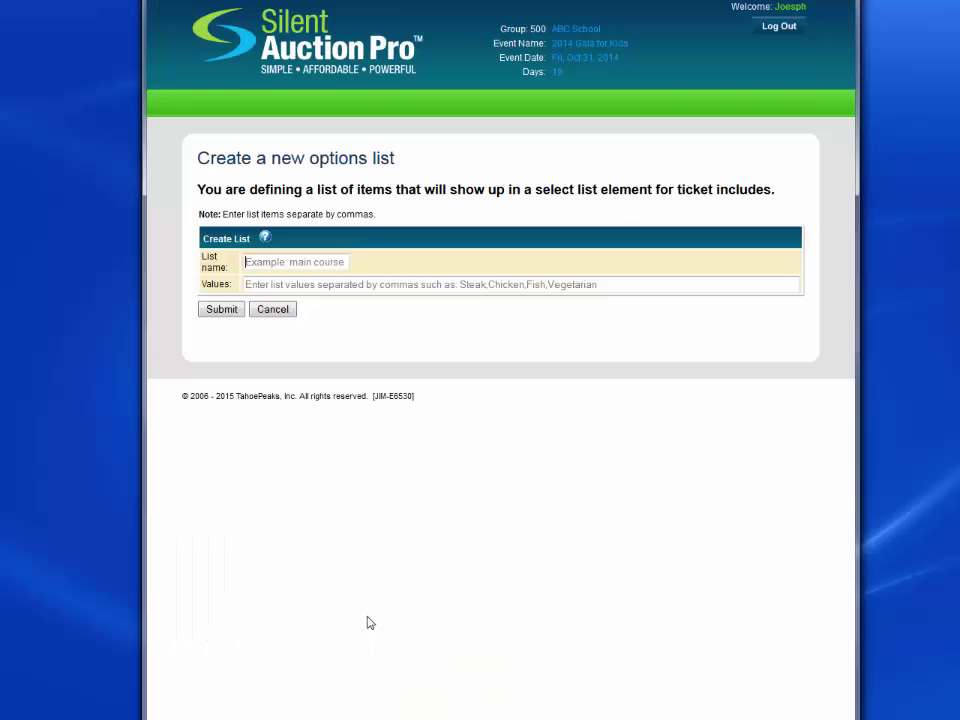
click(264, 262)
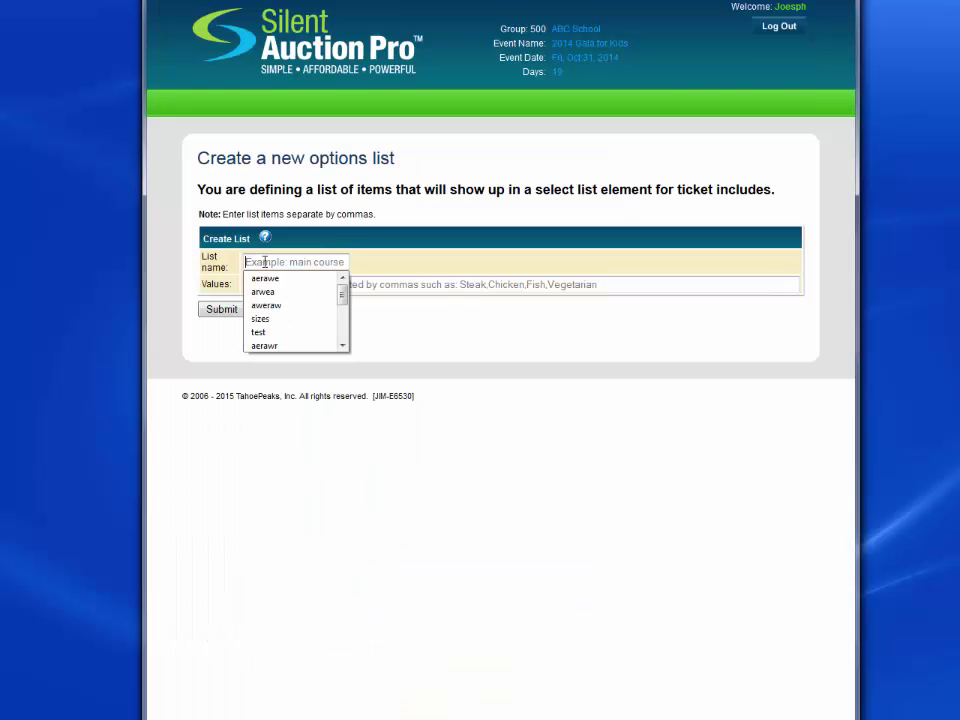
text(meals)
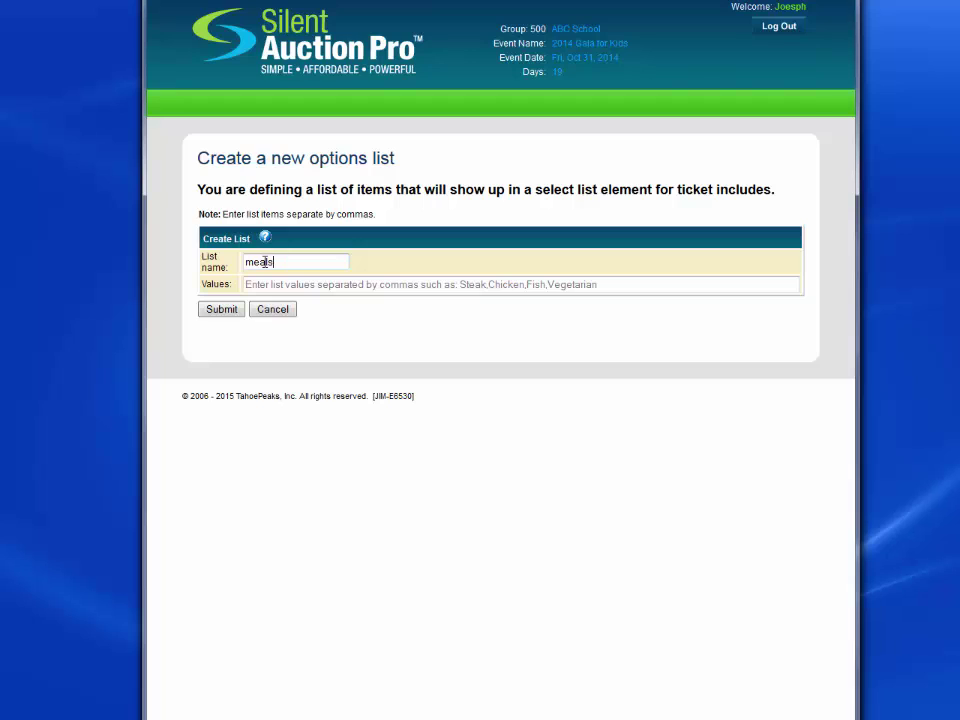
text(Chicken)
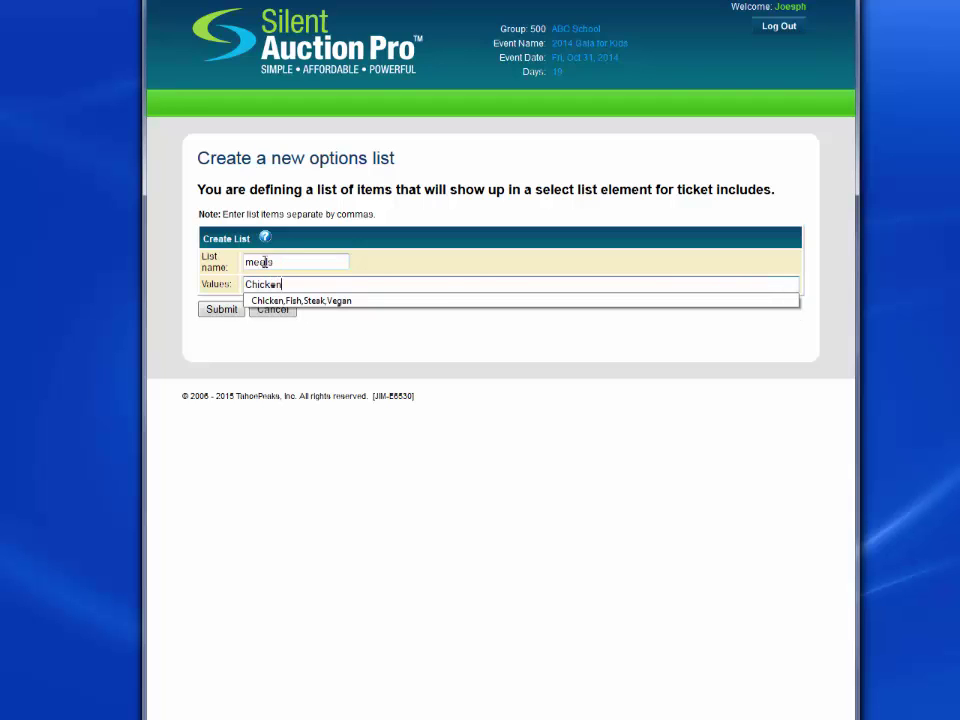
key(Down)
key(Return)
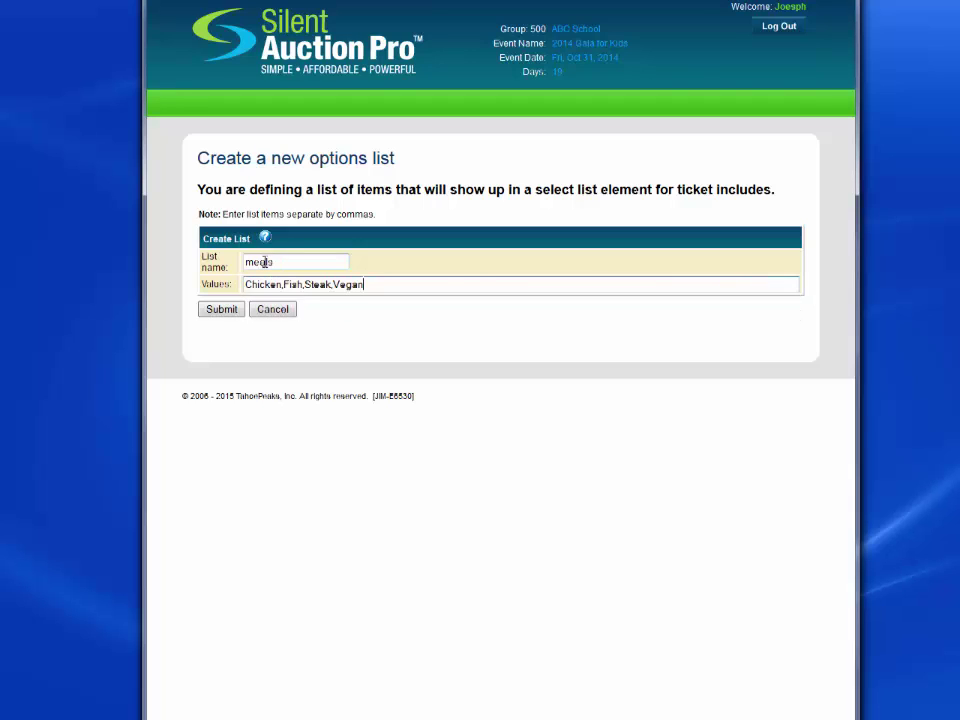
click(222, 311)
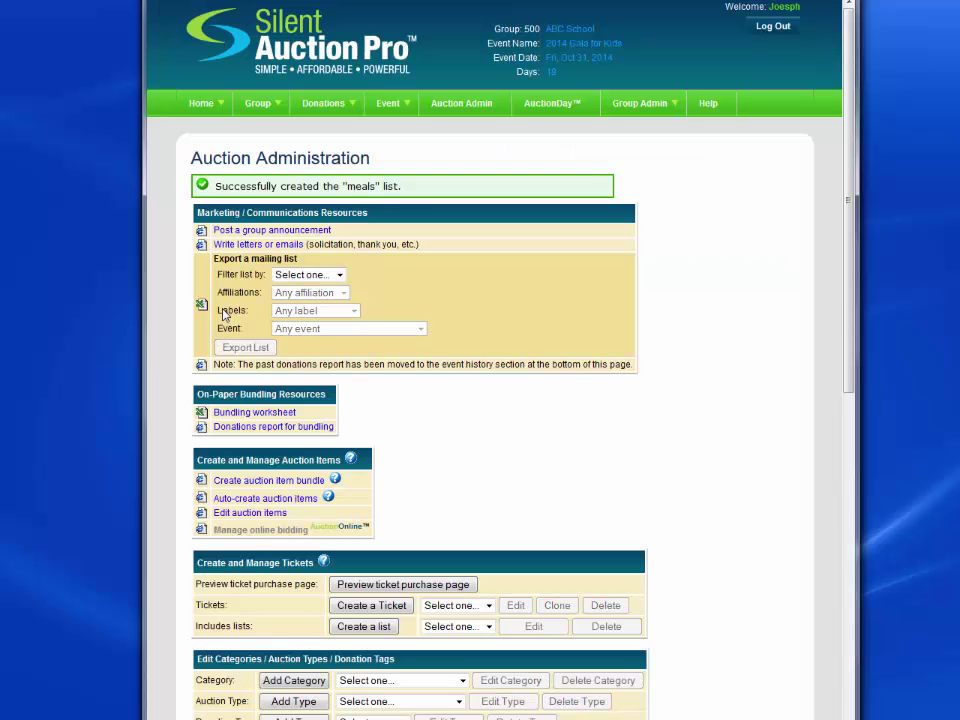
click(462, 627)
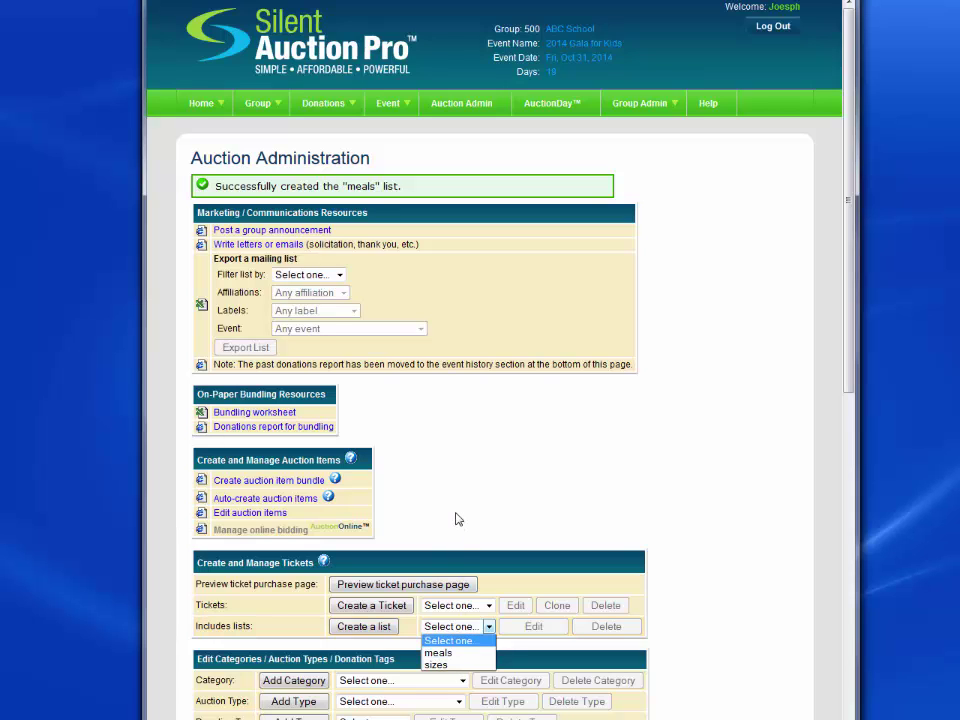
Start a new ticket labelled "Hootenanny Ticket" with sales starting 2014-10-17 and a price of $25
scroll(456, 519, down, 3)
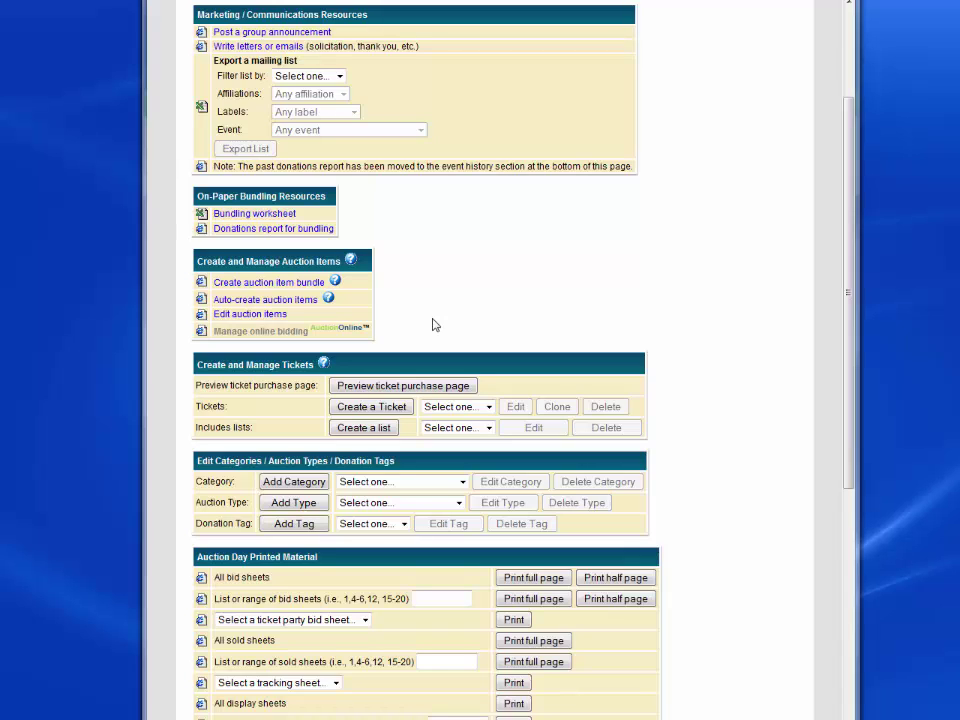
click(372, 406)
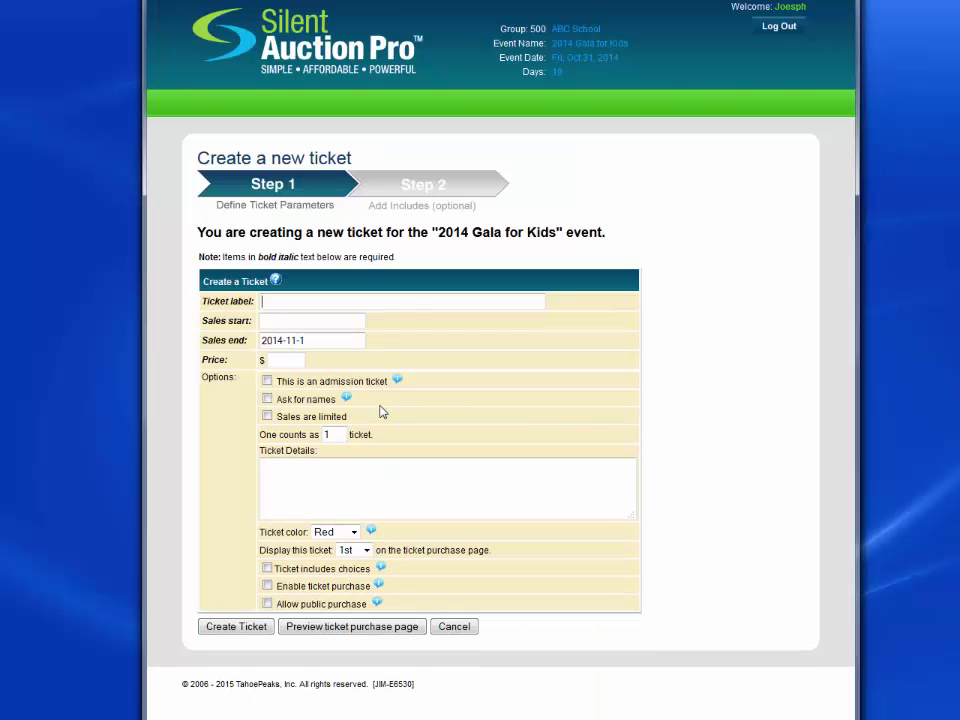
click(298, 302)
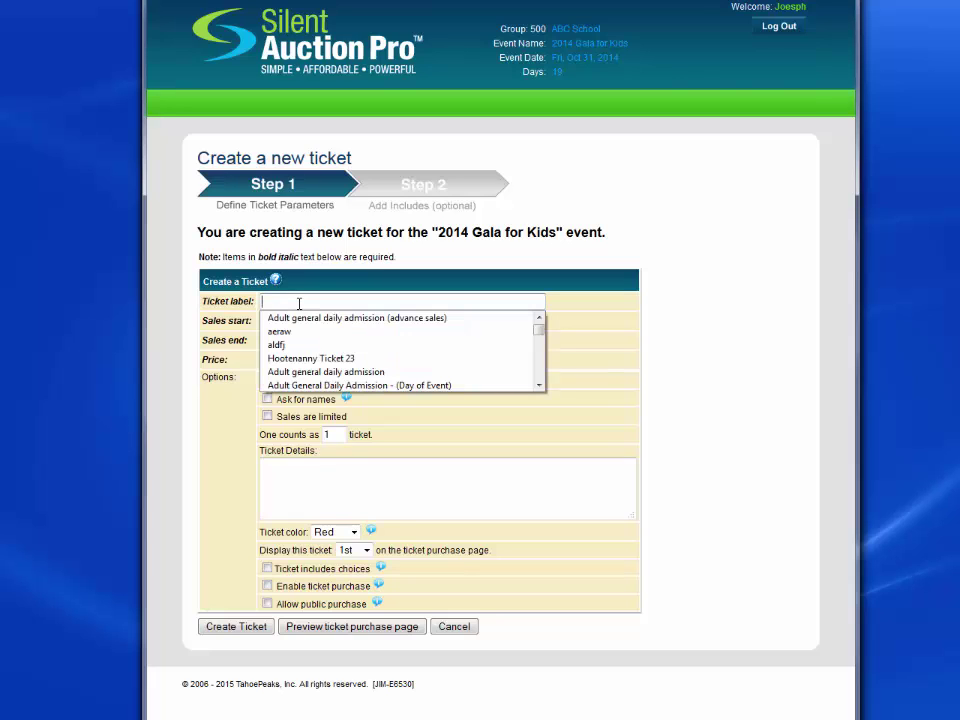
text(Hootenanny)
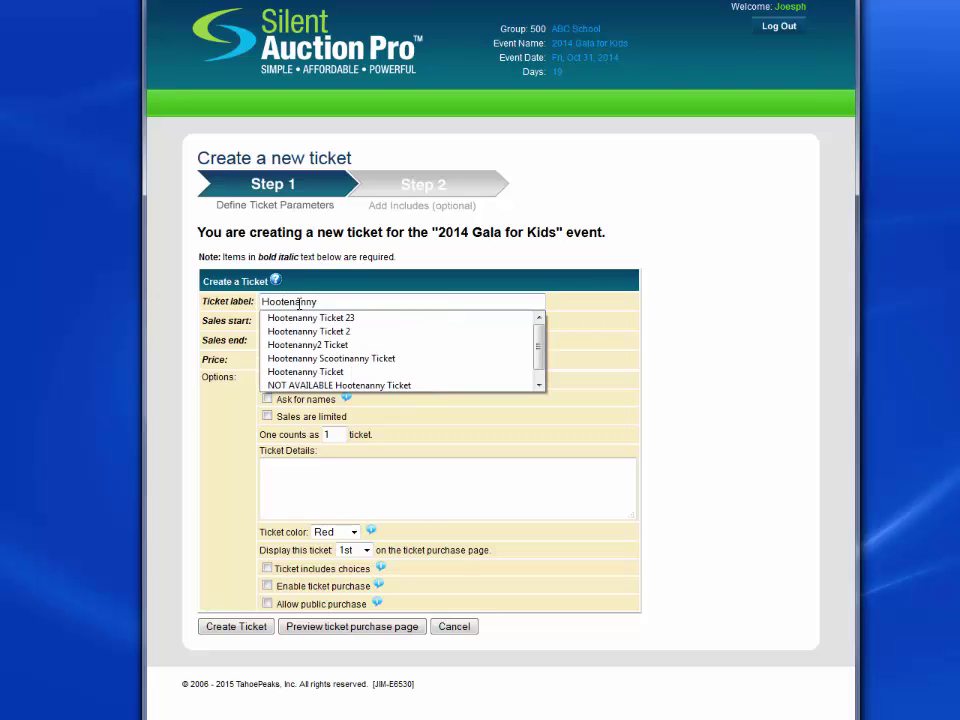
text( Ticket)
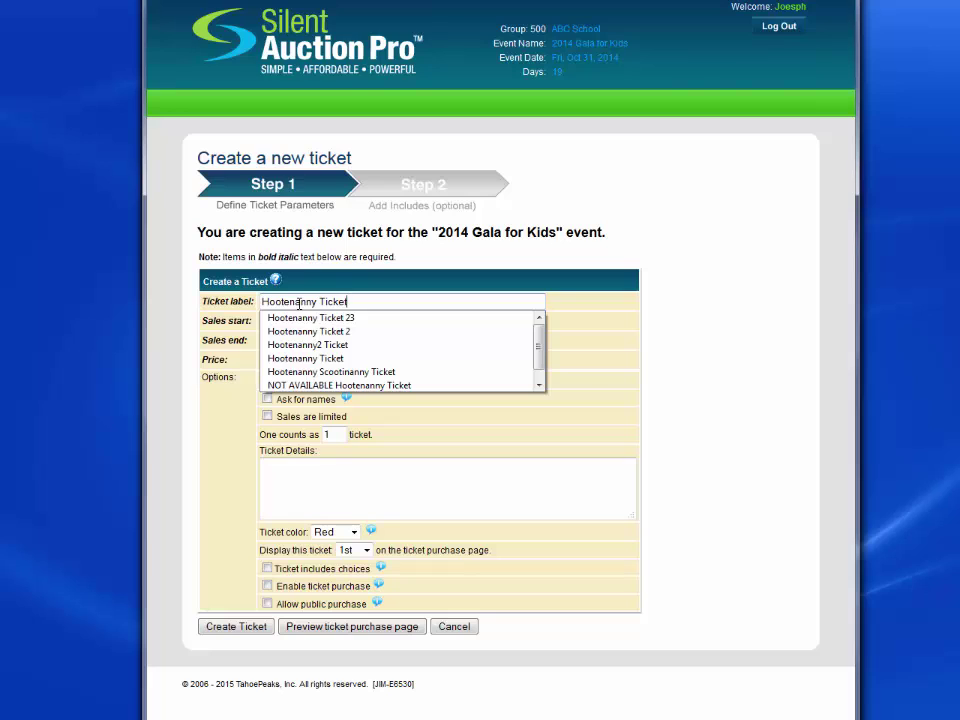
key(Tab)
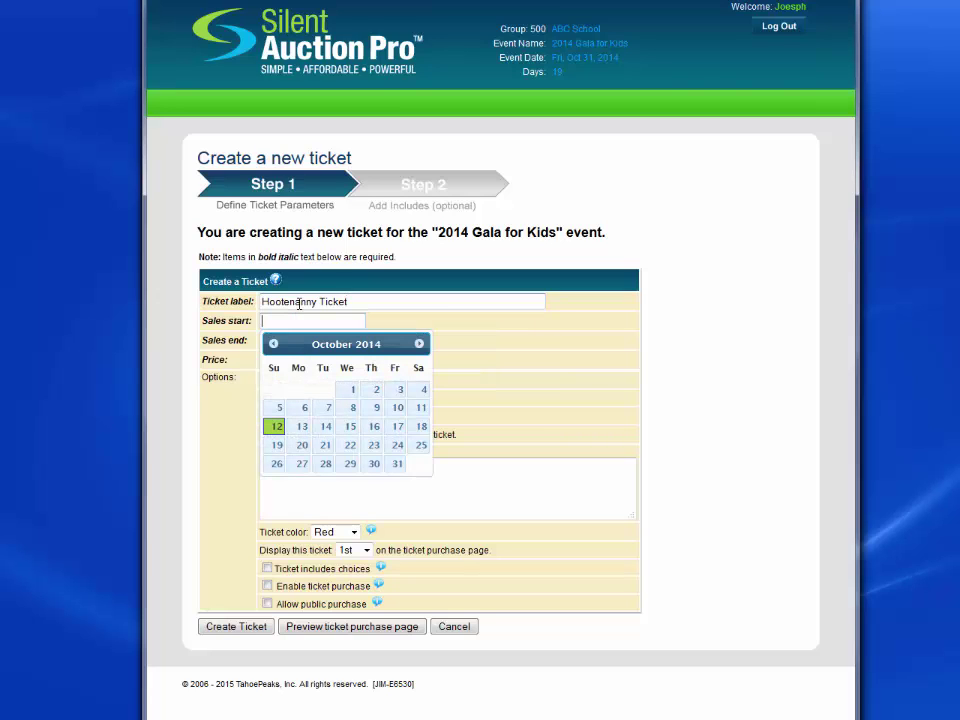
click(394, 427)
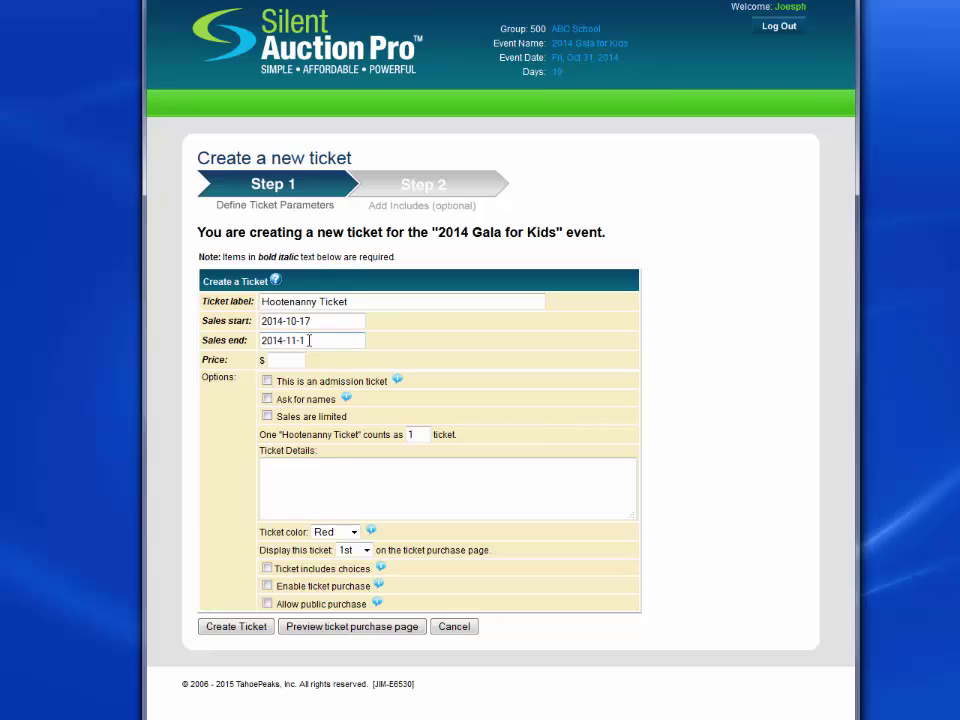
click(286, 361)
text(25)
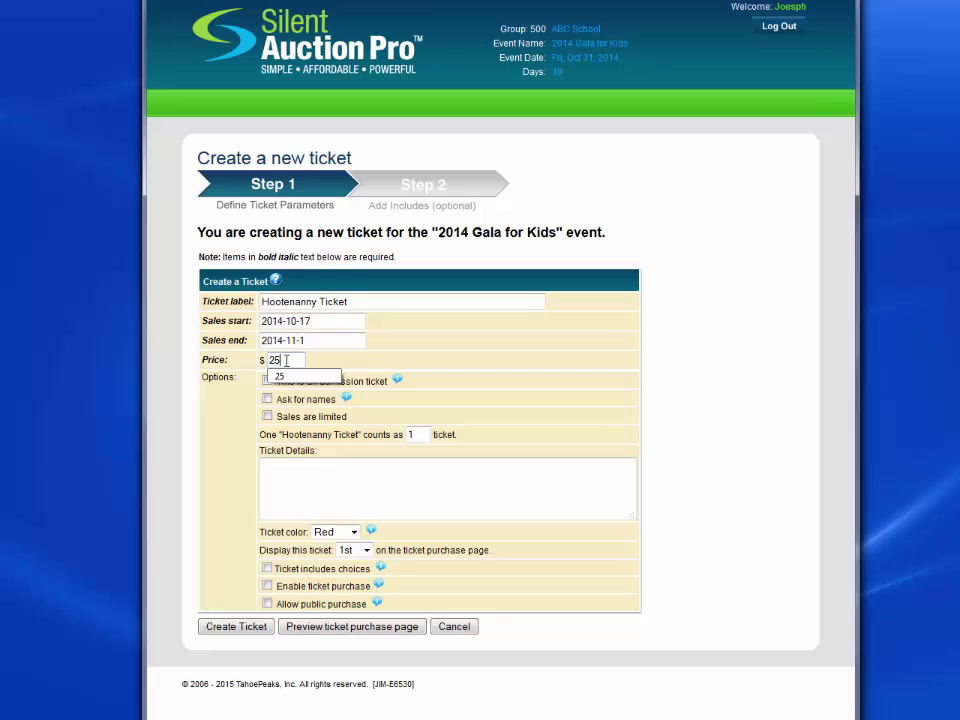
click(413, 364)
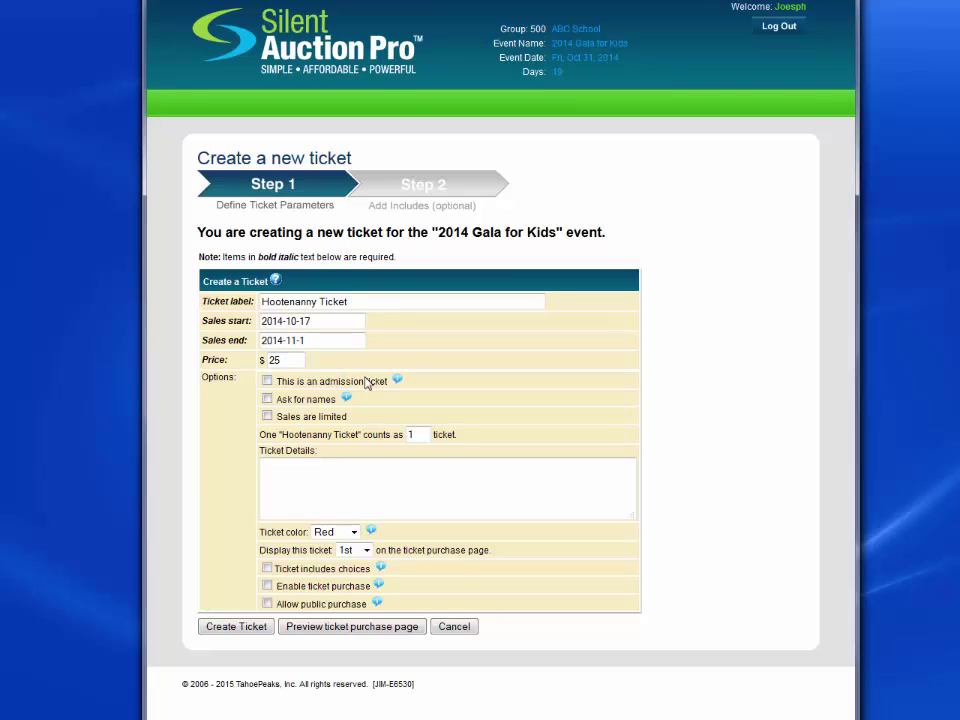
Mark the ticket as an admission ticket, have it ask for names, and limit sales to 200 of this type
click(267, 381)
click(267, 399)
click(267, 416)
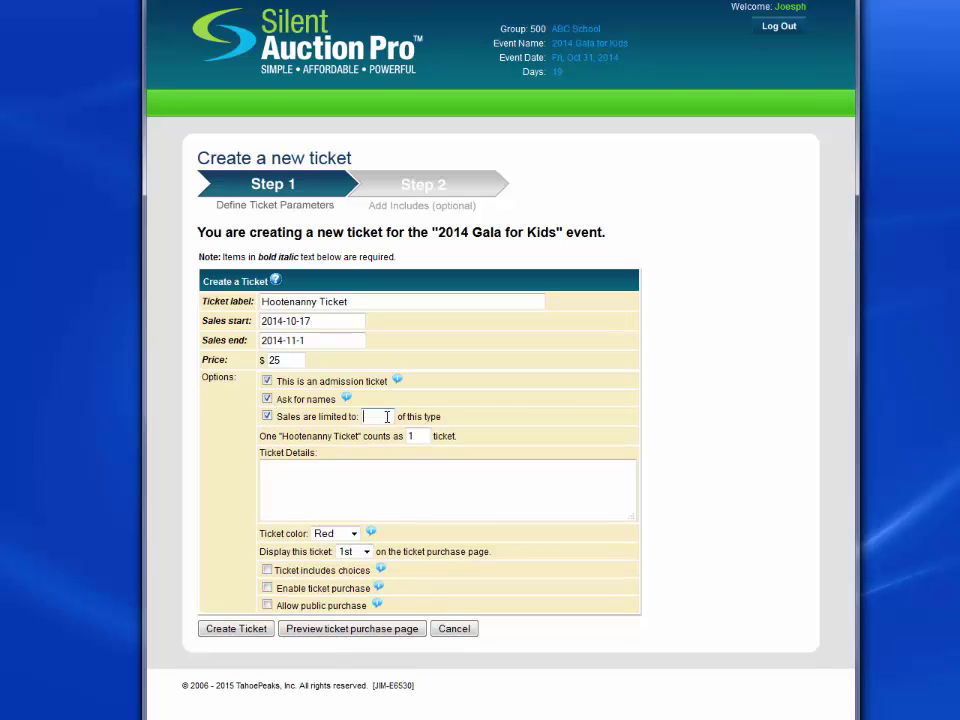
text(200)
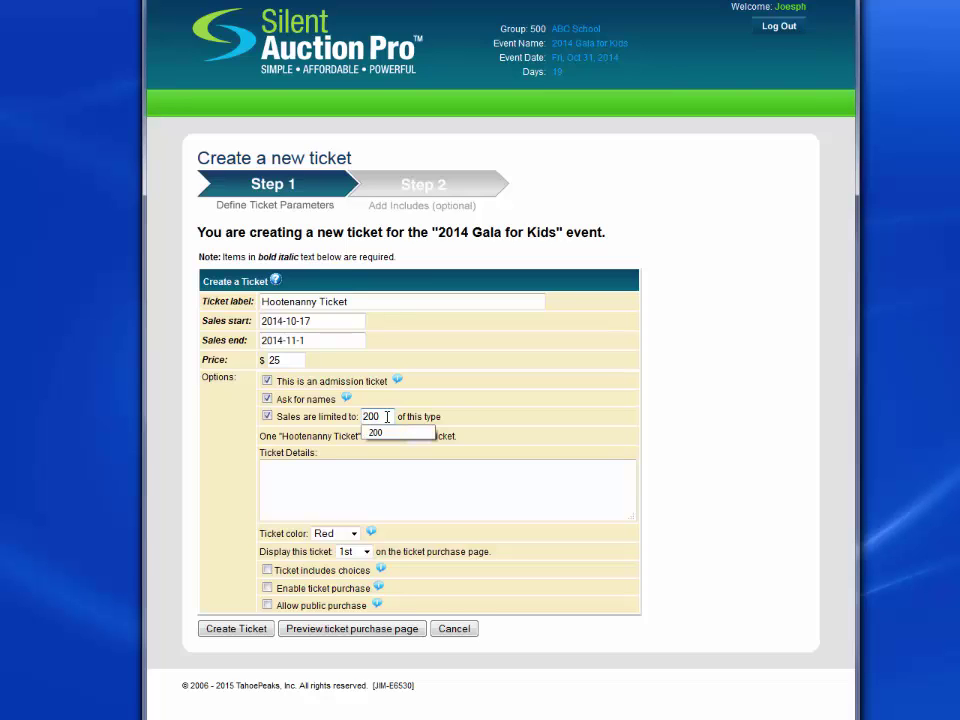
click(452, 396)
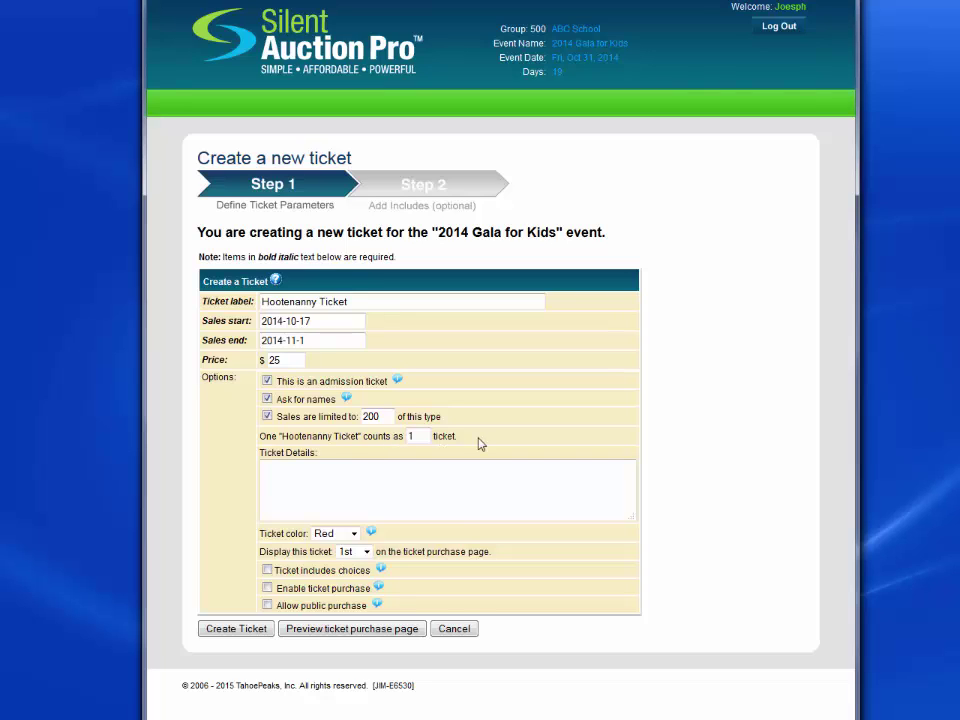
Describe the ticket as including a meal, doors opening at 7pm, pre-registered guests entering first and guest names appreciated, and set its color to Yellow
click(262, 466)
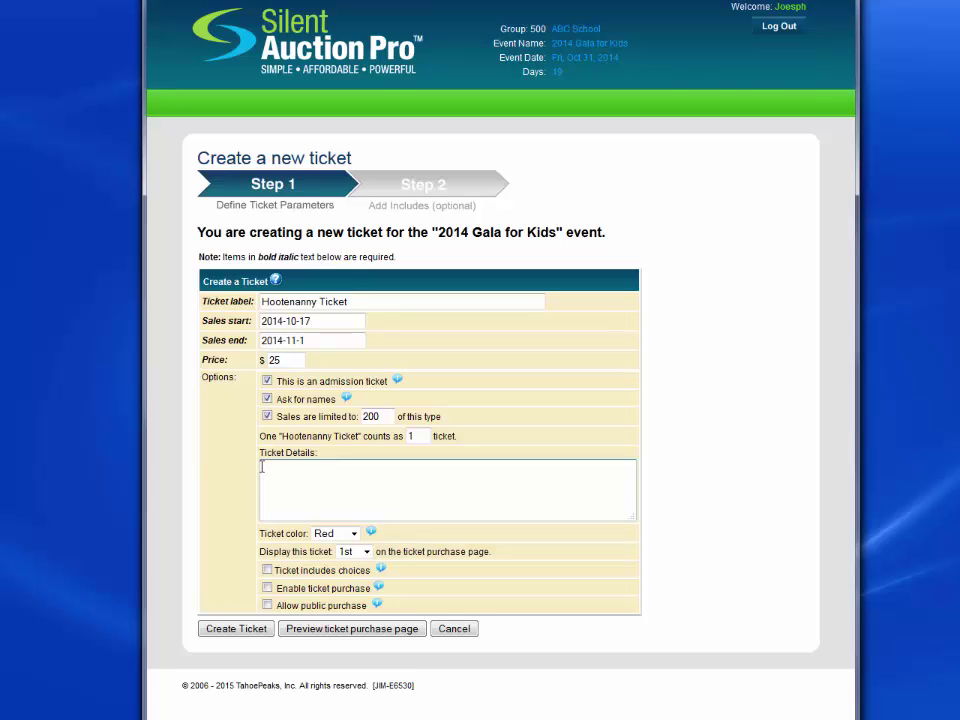
text(Individual Hootenanny ticket includes a meal.  Doors open at 7pm.  Pre-registered guests will be let in first.  We would appreciate it if you would give us names of each of your guests.)
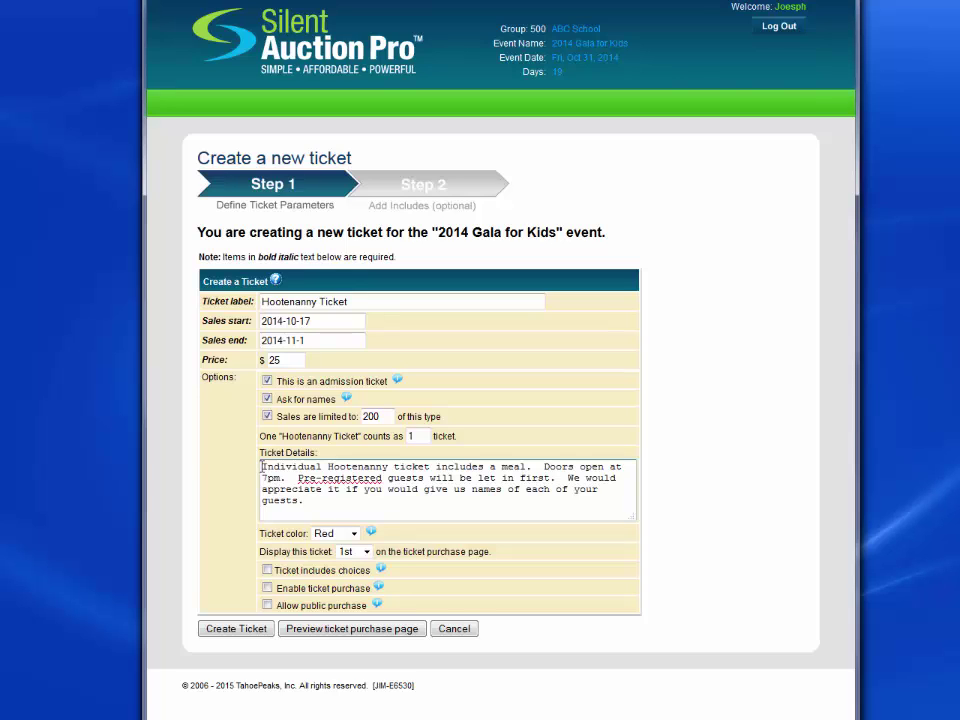
click(340, 533)
click(338, 562)
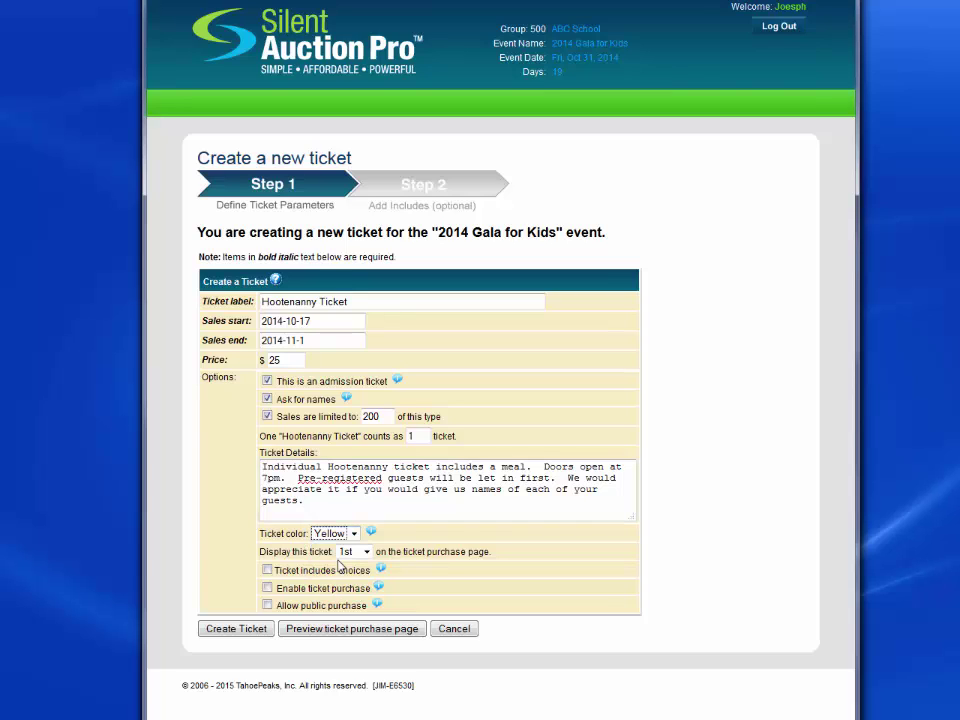
Turn on ticket includes choices, ticket purchase and public purchase, and create the Hootenanny ticket
click(268, 570)
click(267, 589)
click(268, 607)
click(235, 629)
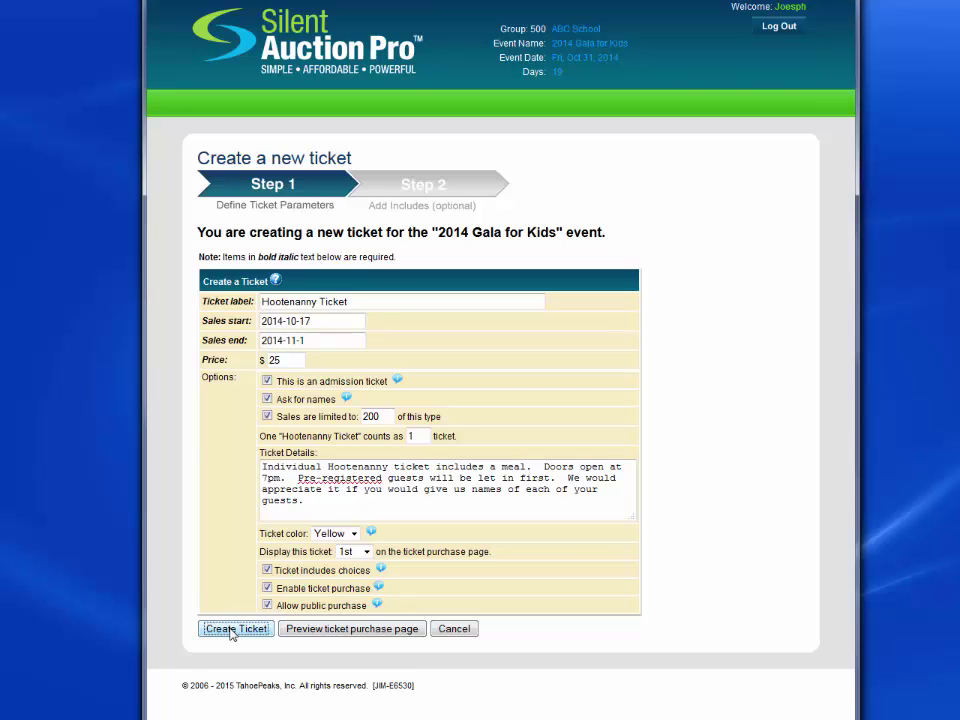
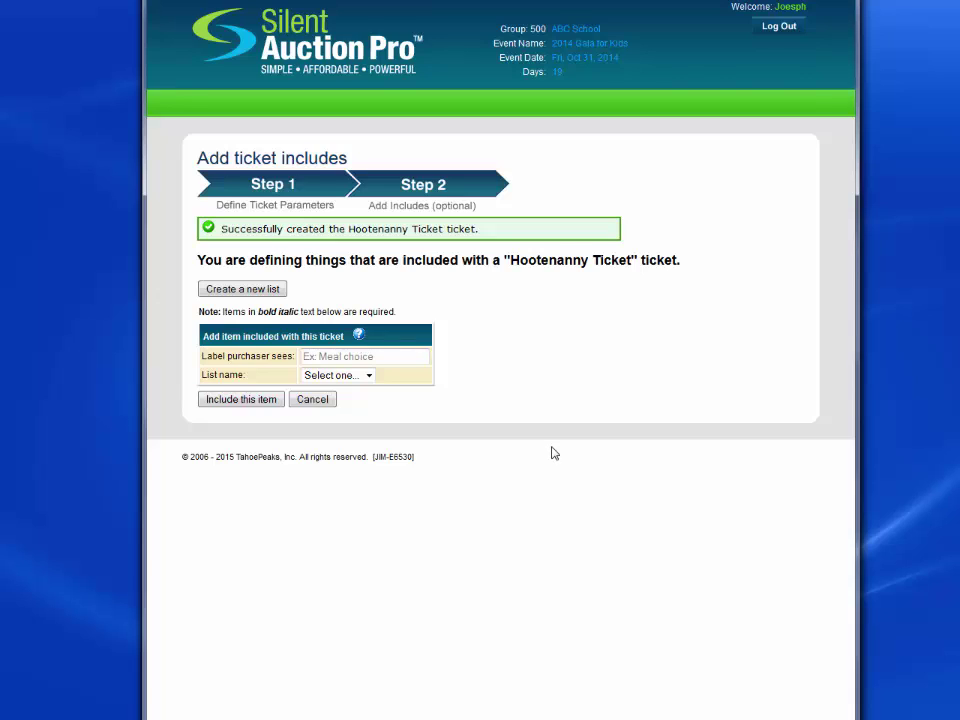
Add an included item labelled "Meal Choice" using the meals list to the Hootenanny ticket and save the ticket includes
click(311, 356)
text(Meal Choice)
click(369, 375)
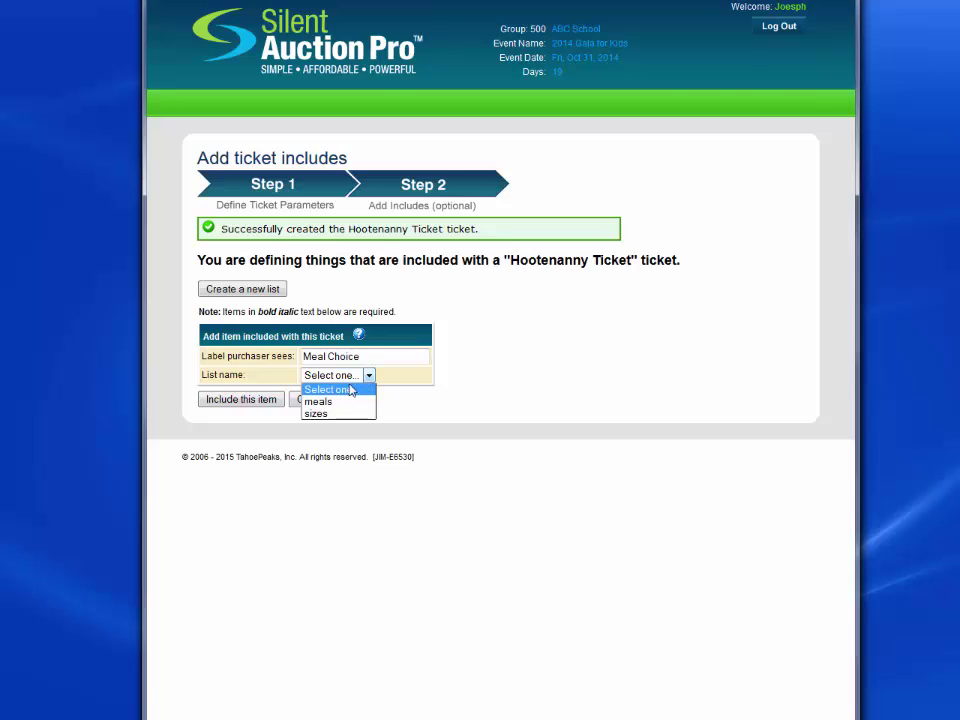
click(331, 403)
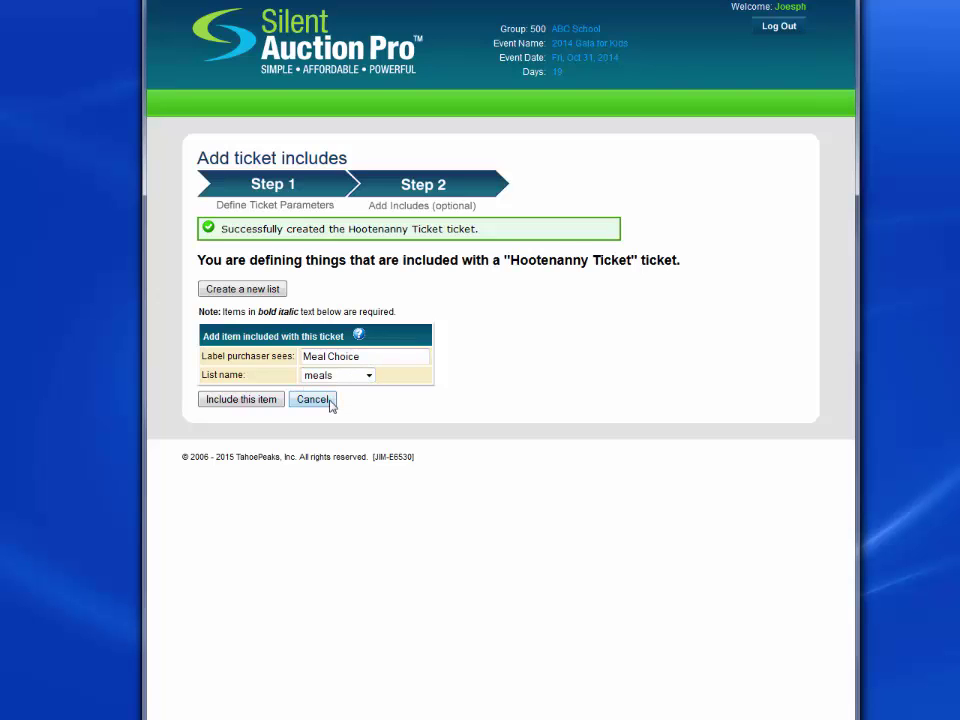
click(241, 400)
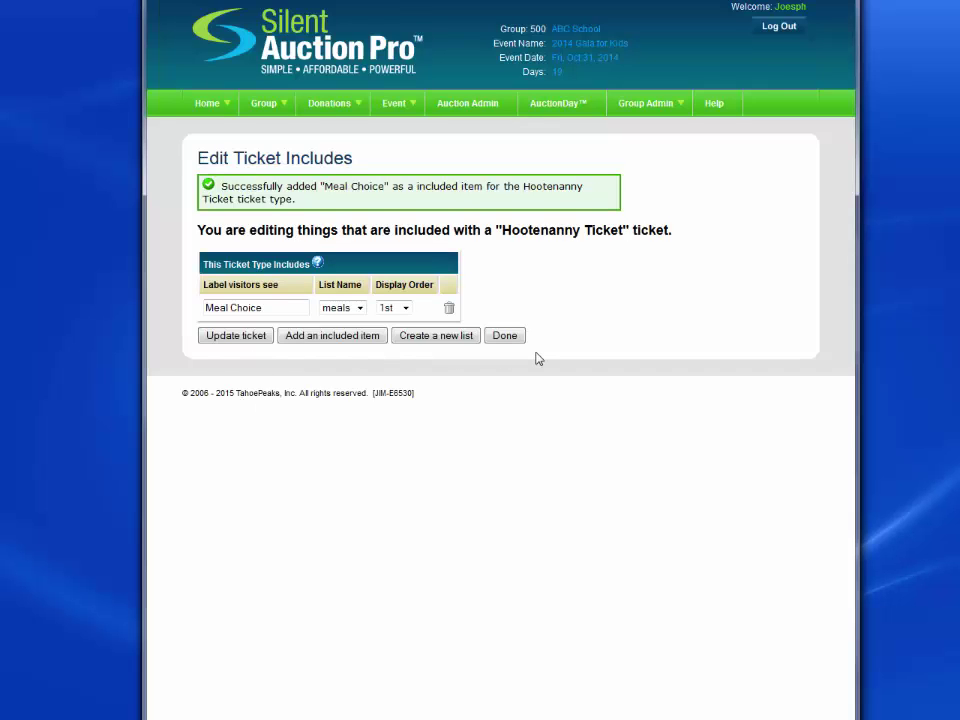
click(244, 342)
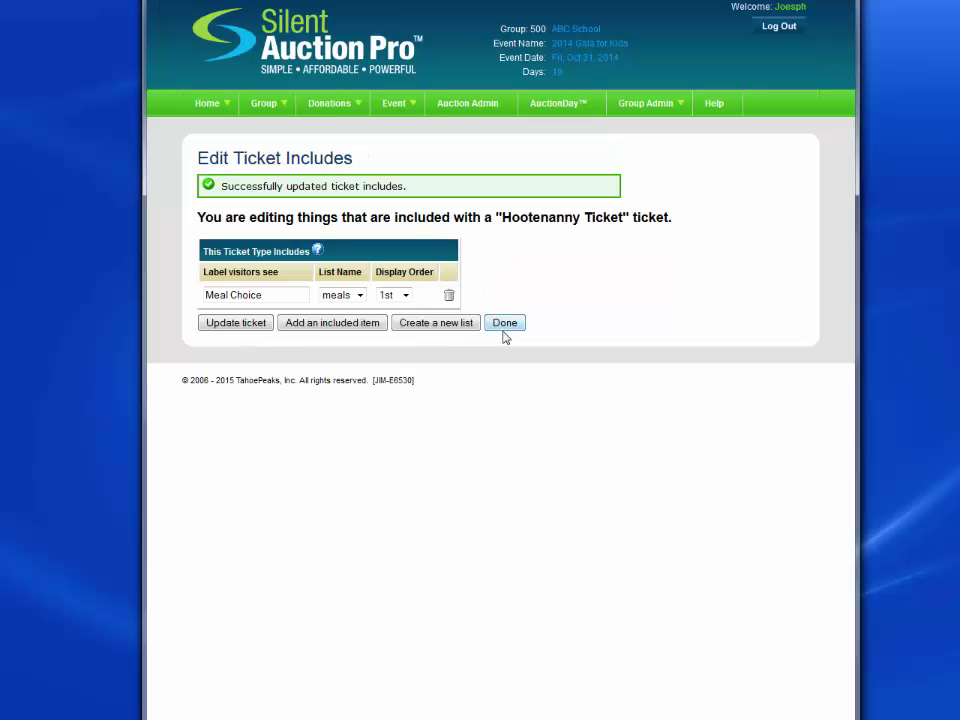
click(505, 323)
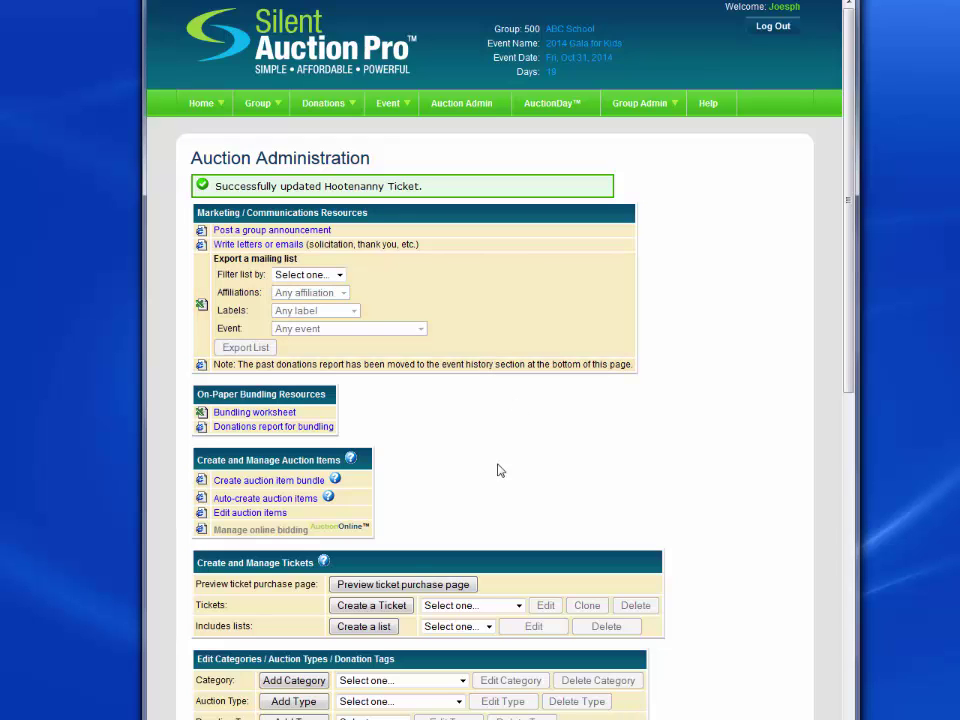
Preview the ticket purchase page with a quantity of 2 Hootenanny tickets and inspect the buyer's meal choice options
click(393, 585)
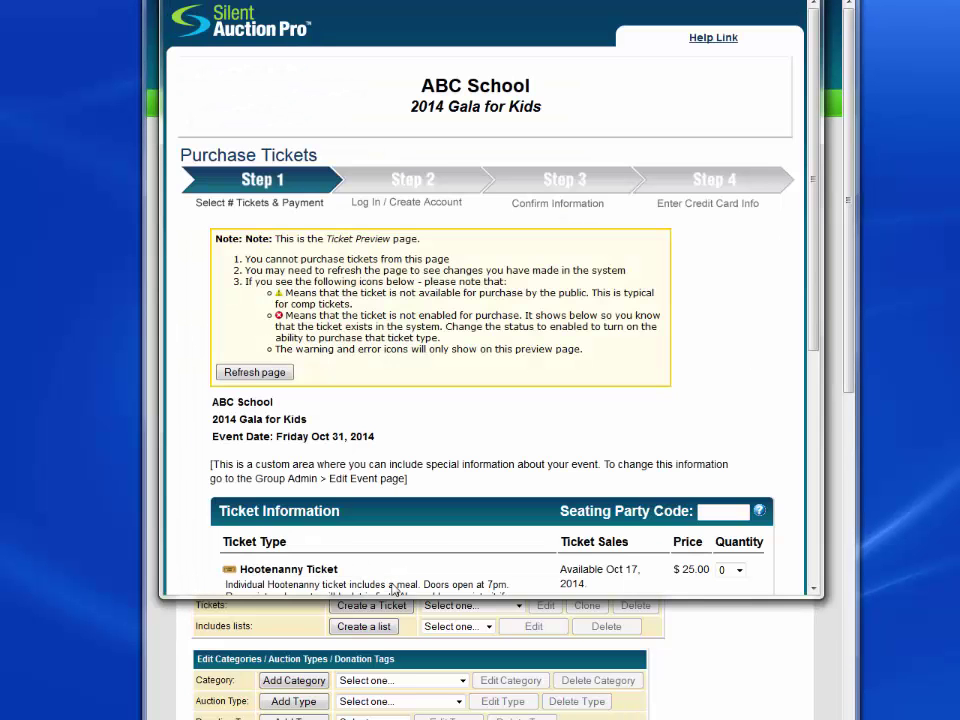
scroll(708, 272, down, 5)
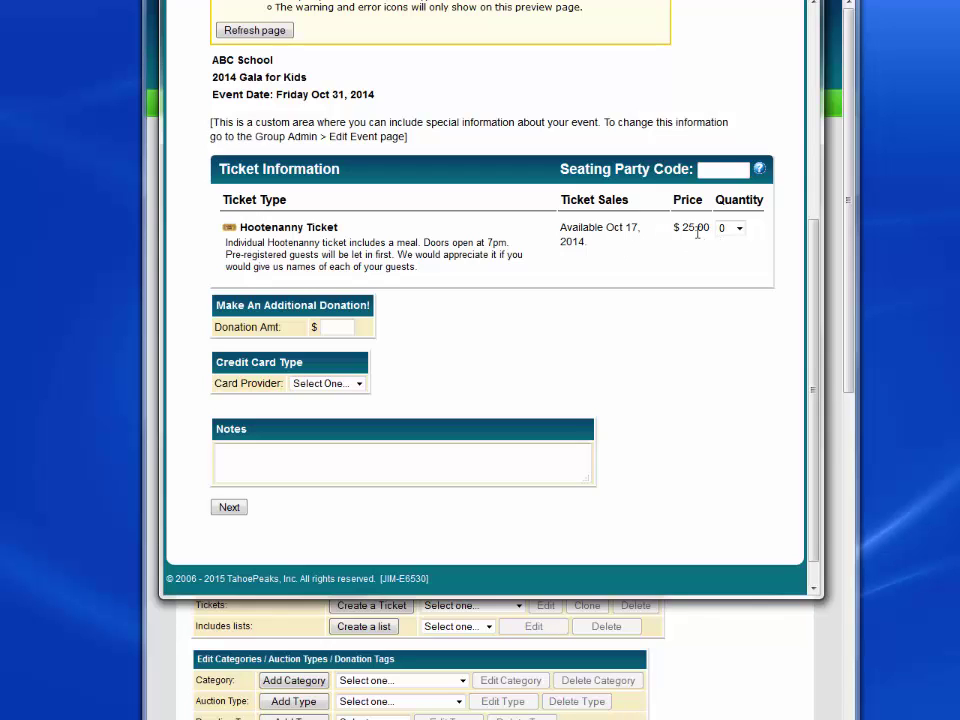
click(739, 229)
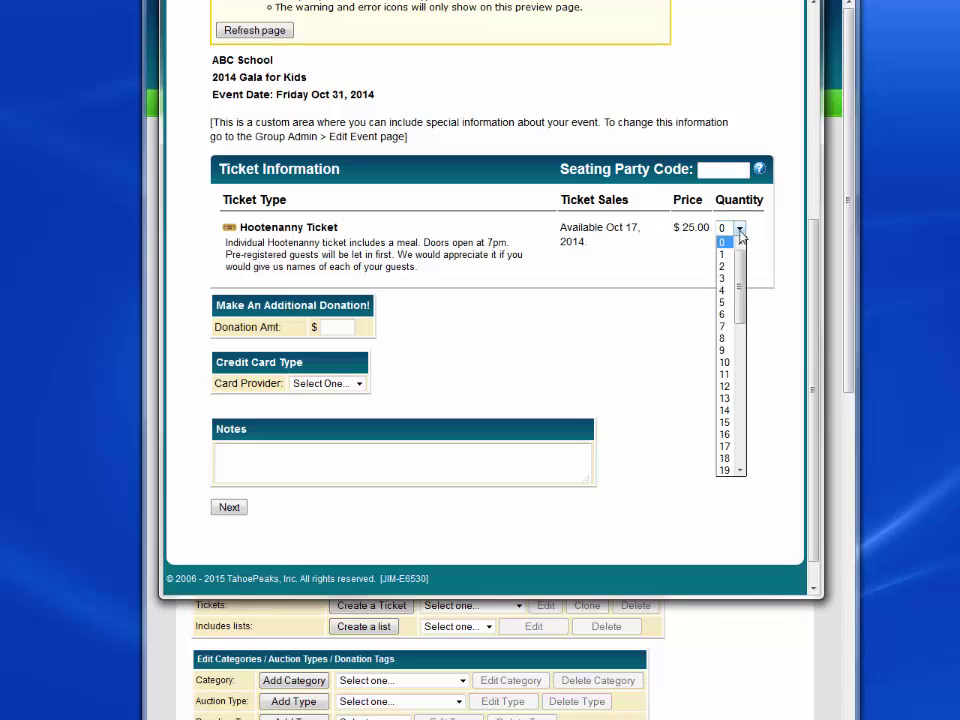
click(726, 268)
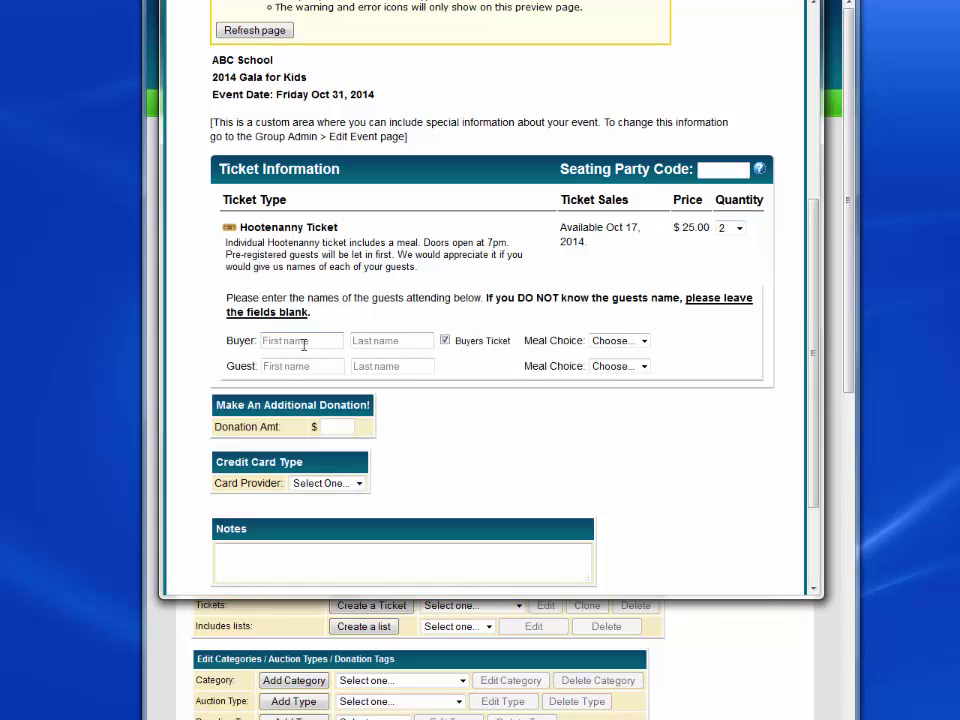
click(620, 341)
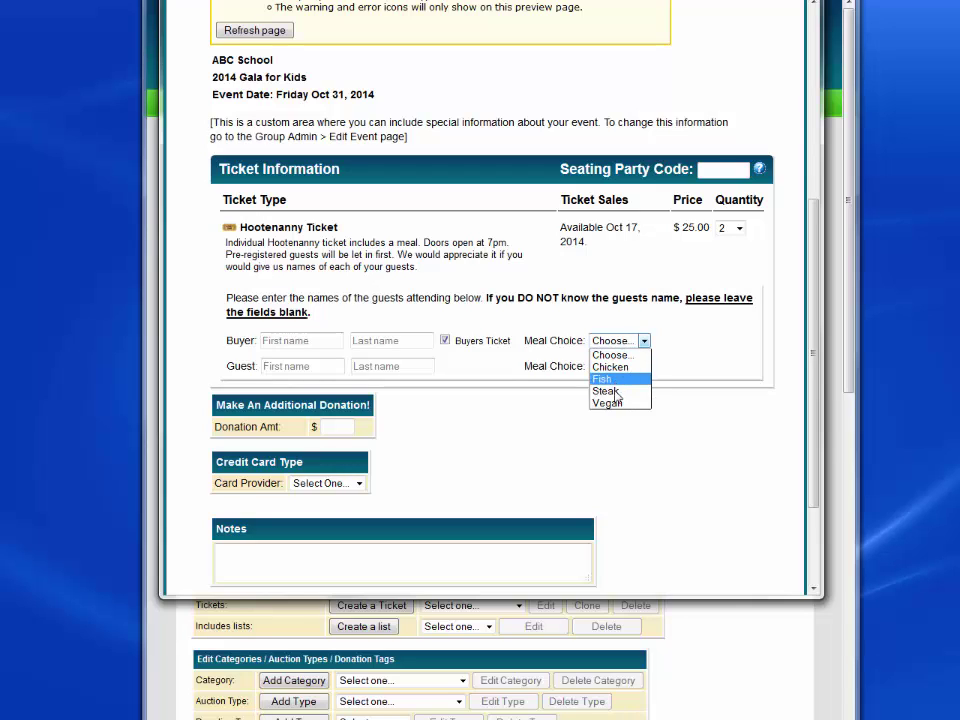
click(425, 393)
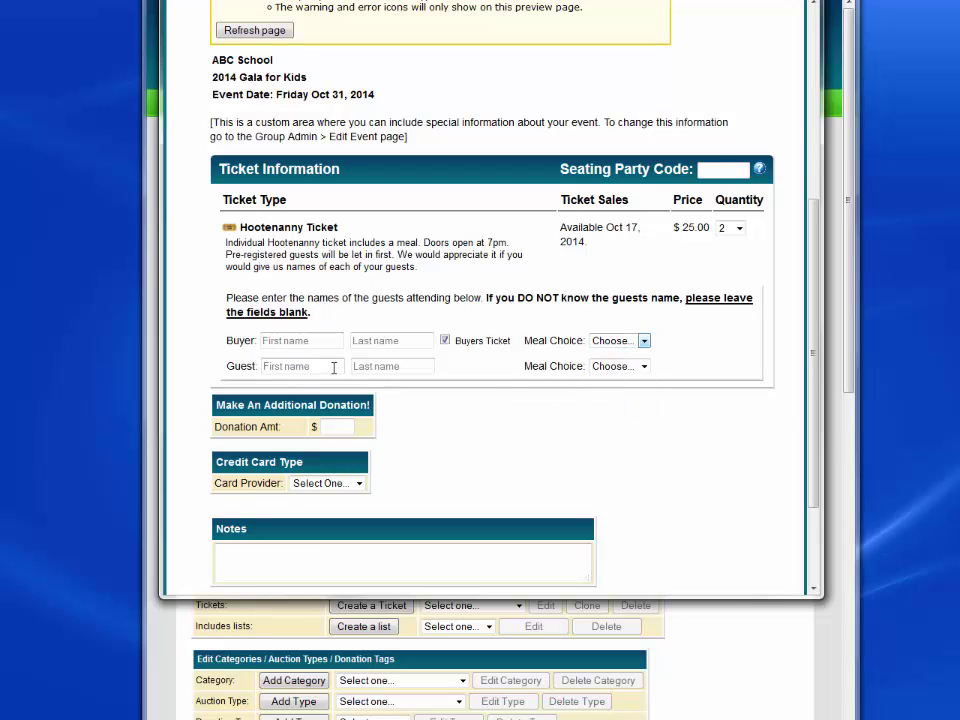
Close the purchase page preview and clone the Hootenanny Ticket
key(alt+F4)
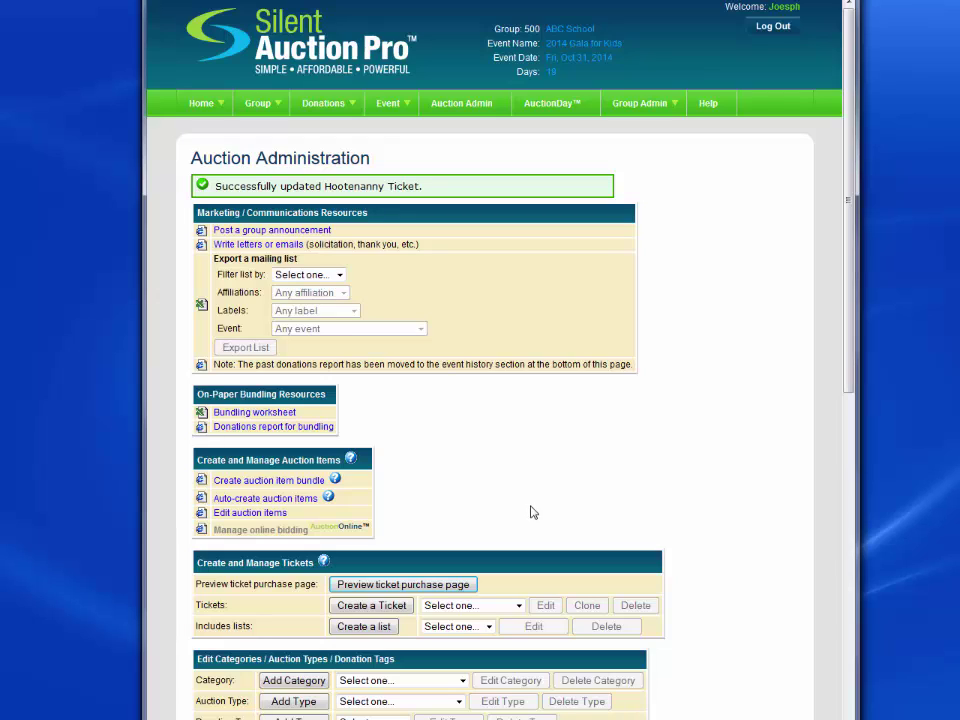
click(492, 608)
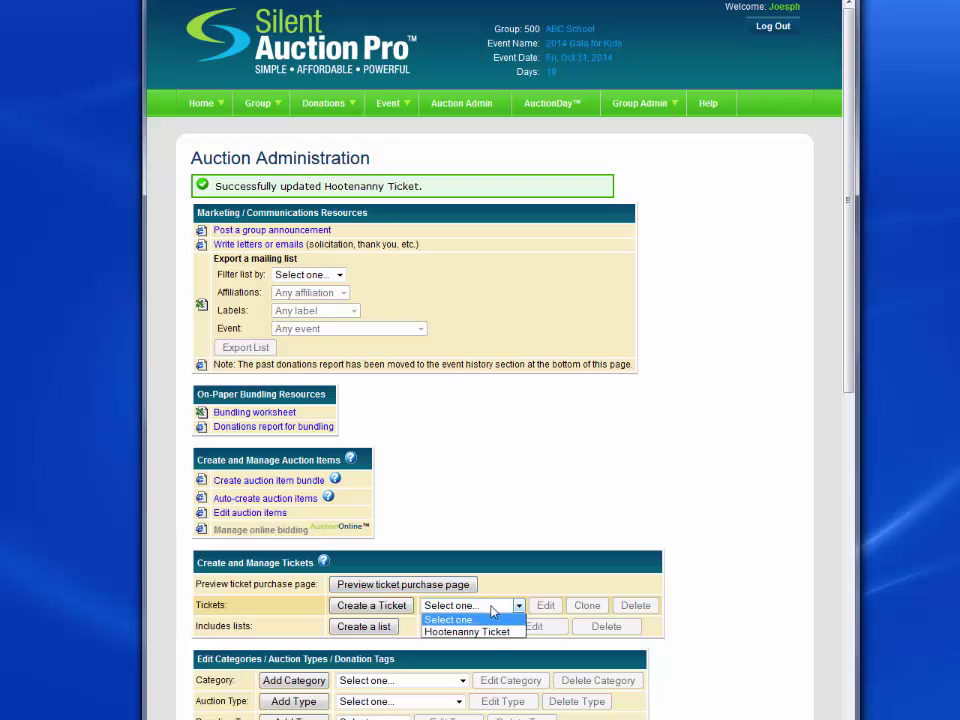
click(492, 632)
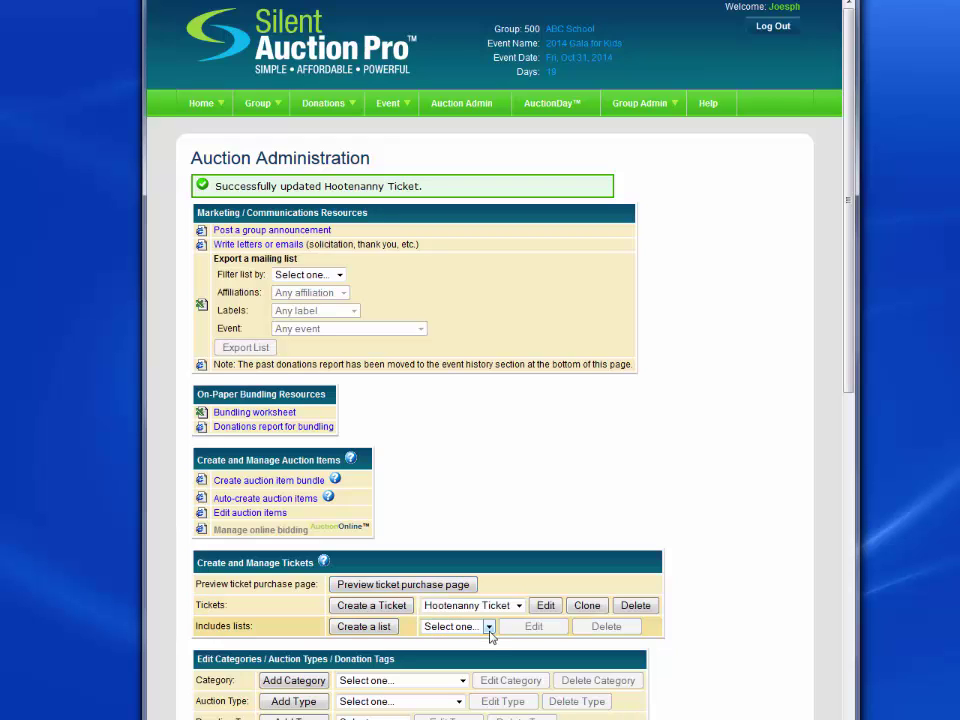
click(586, 606)
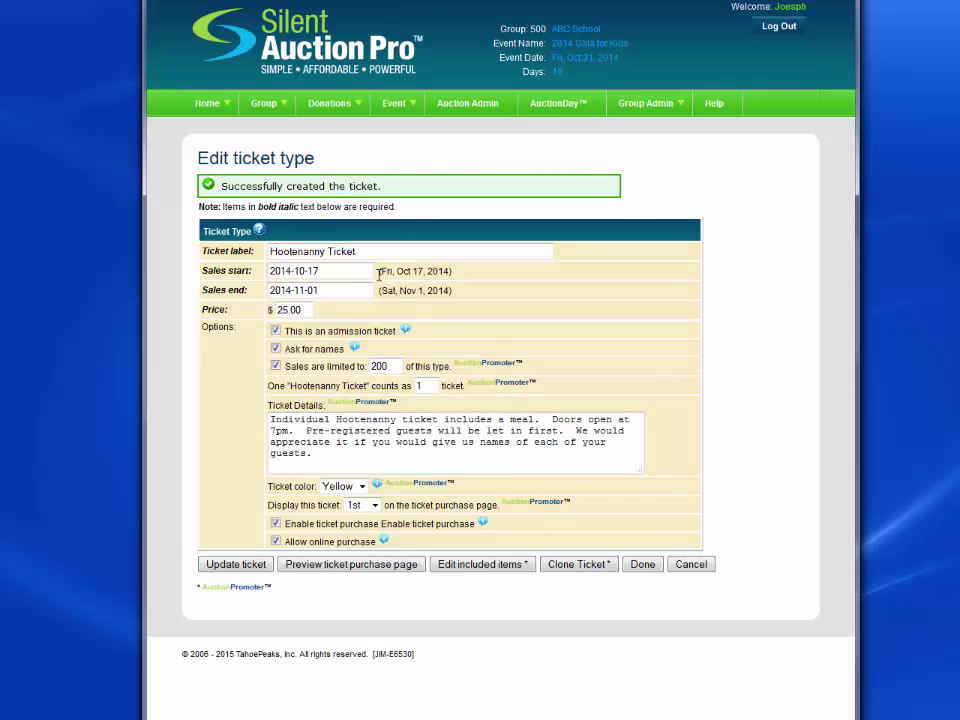
Relabel the cloned ticket "Silver Level Sponsorship" and set its price to $100.00
drag(356, 251, 260, 251)
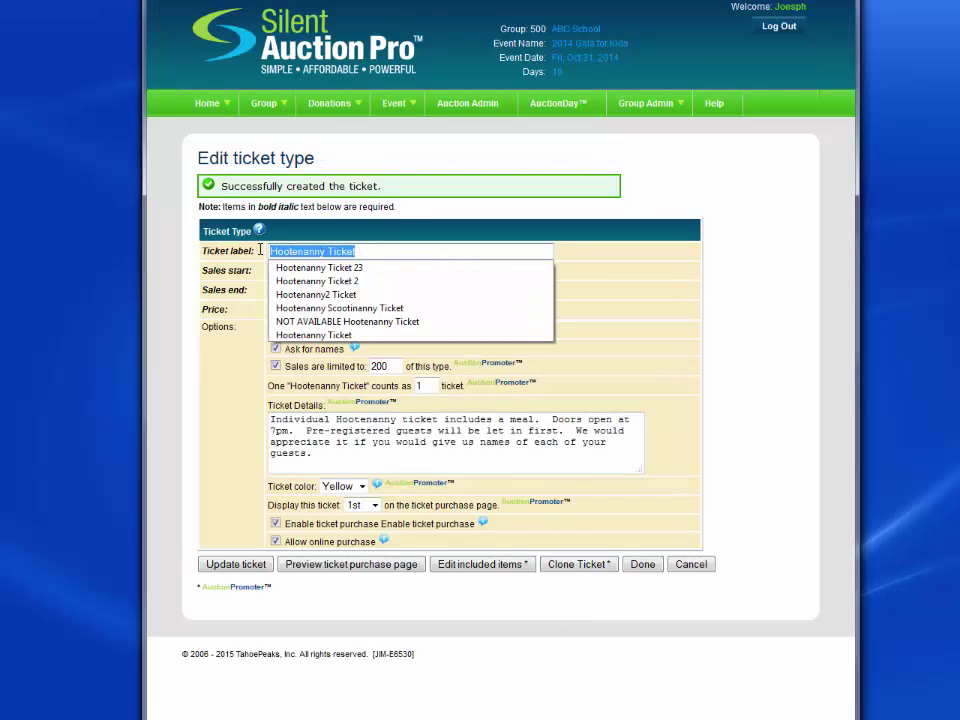
text(Sil)
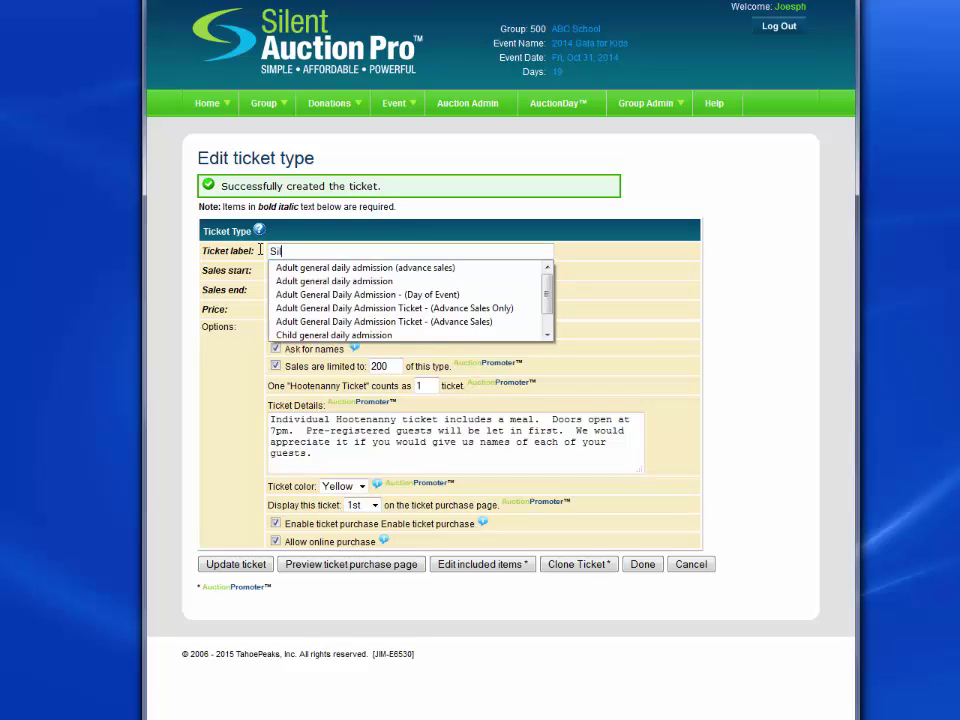
text(ver Level Sponsorship)
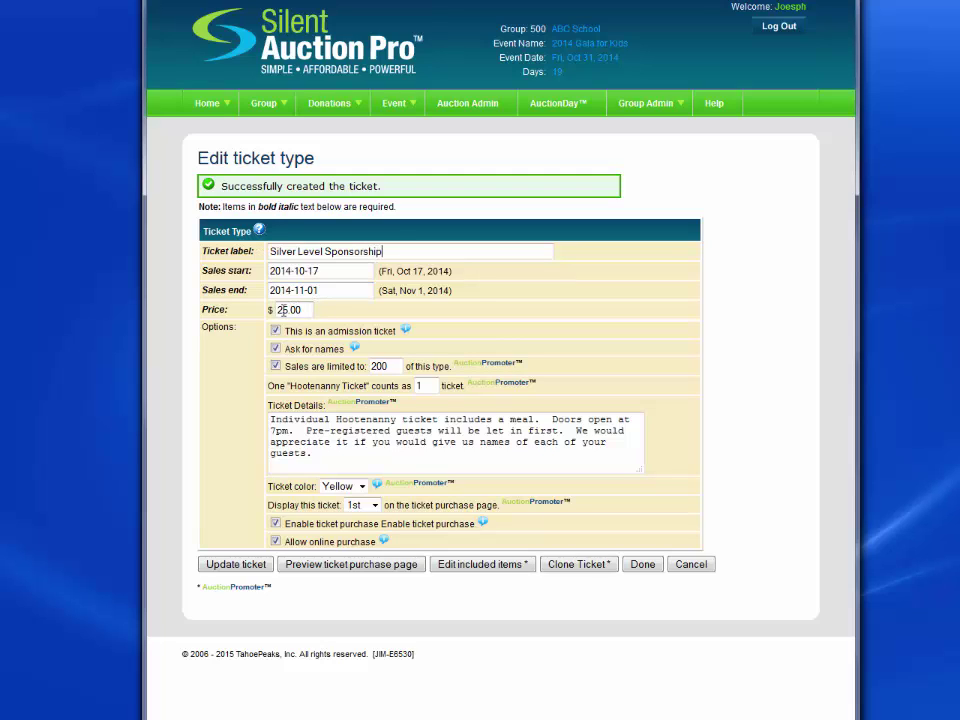
click(279, 310)
double_click(282, 310)
text(100)
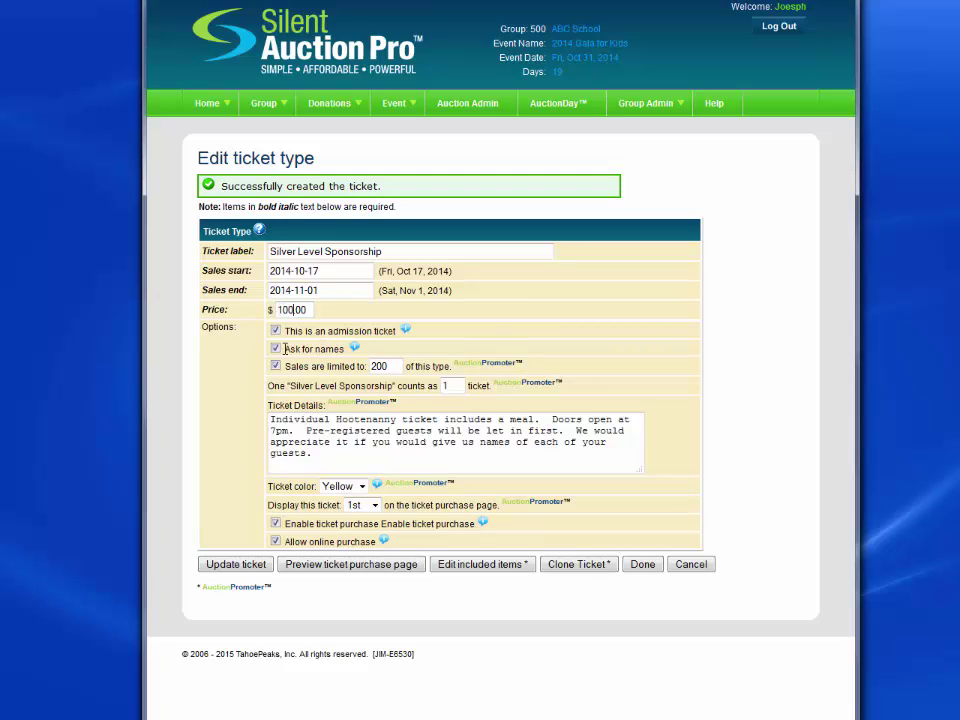
Make one sponsorship count as 6 tickets and enter the details "Includes six Hootenanny tickets, six dinners and six Hootenanny T-shirts!"
double_click(392, 366)
double_click(449, 385)
text(6)
drag(316, 453, 266, 421)
text(Includes six Hootenanny tickets, six dinners and six Hootenanny T-shirts!)
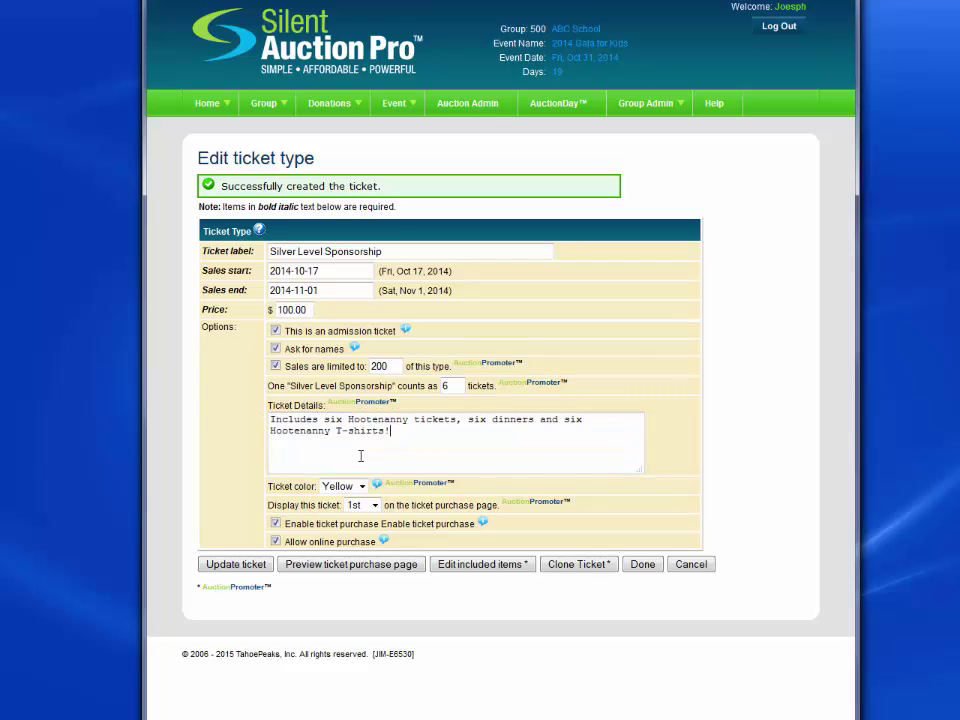
Choose Blue as the sponsorship's ticket color, display it 3rd on the purchase page, and update the ticket
click(362, 487)
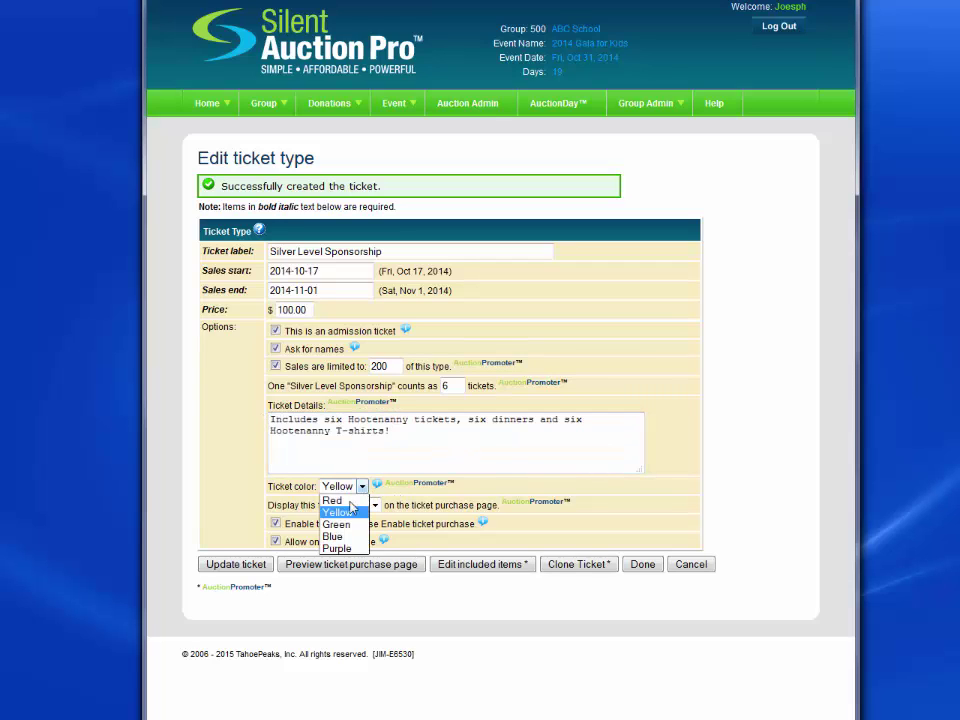
click(338, 532)
click(376, 507)
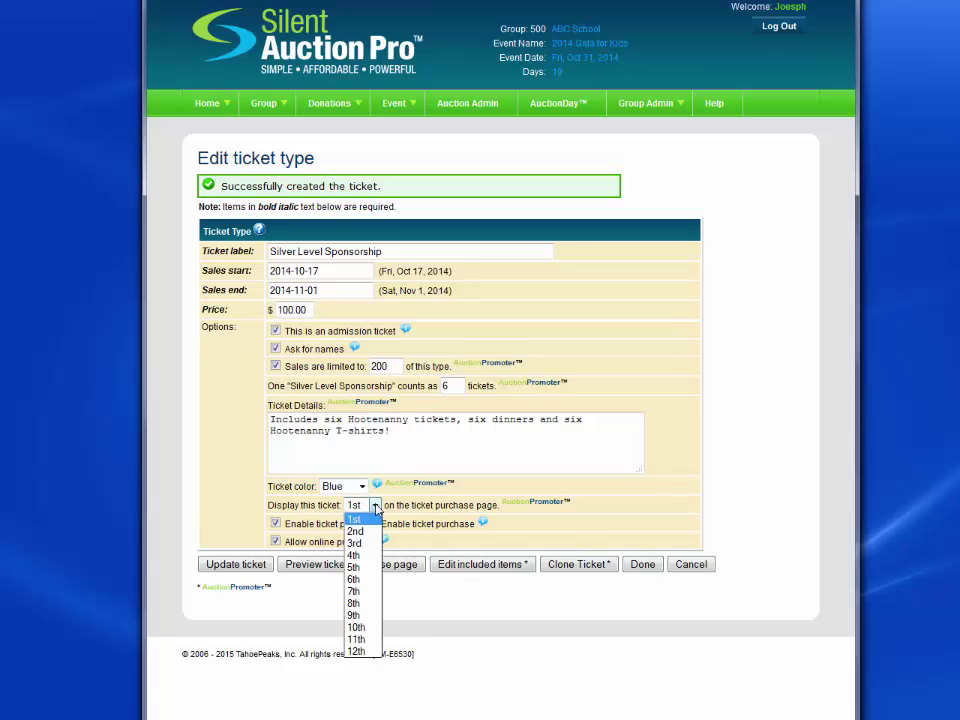
click(360, 542)
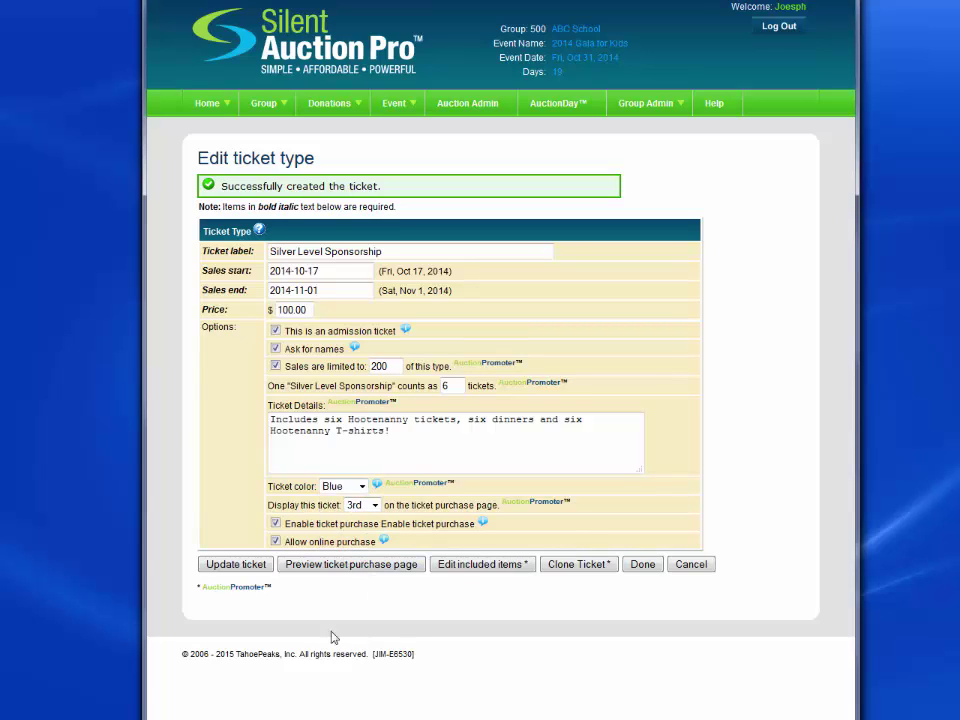
click(234, 565)
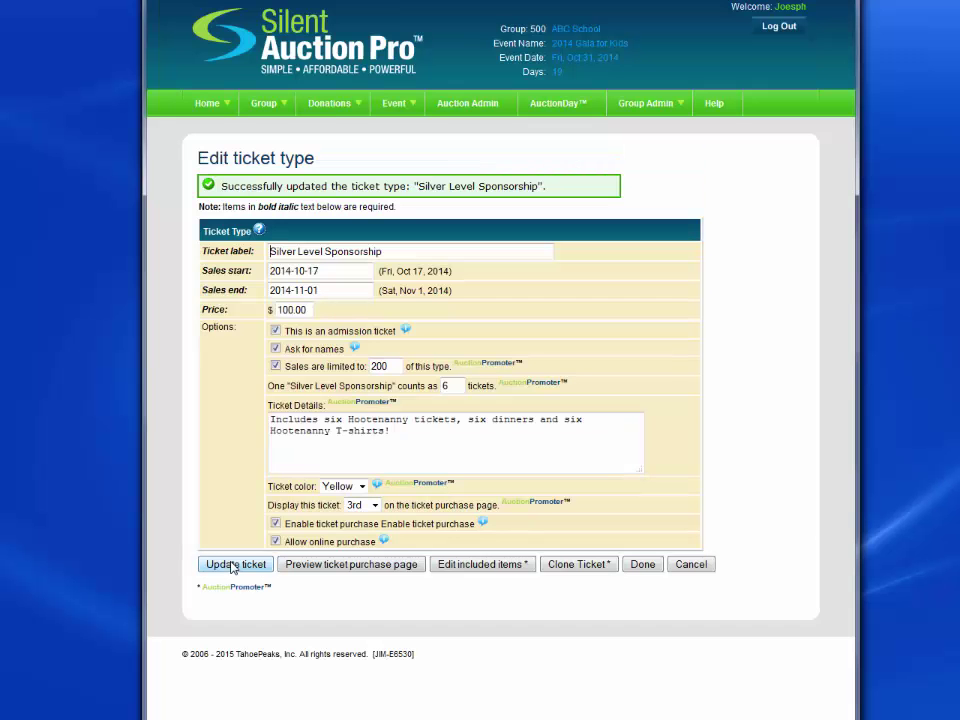
Add an included item labelled "T-shirt size" using the sizes list to the Silver Level Sponsorship ticket
click(483, 565)
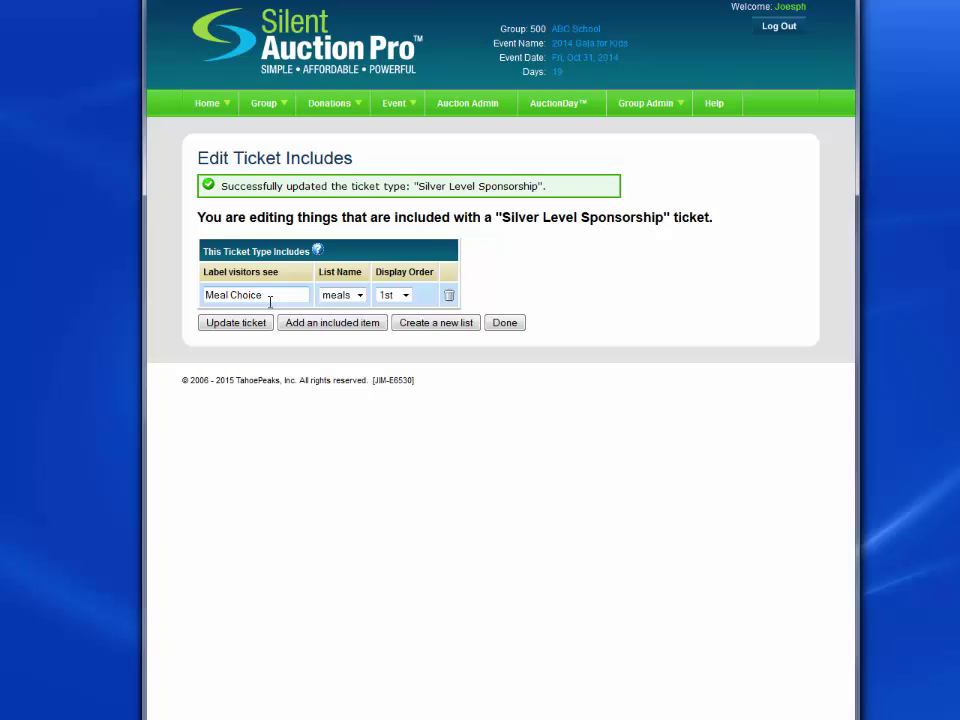
click(329, 330)
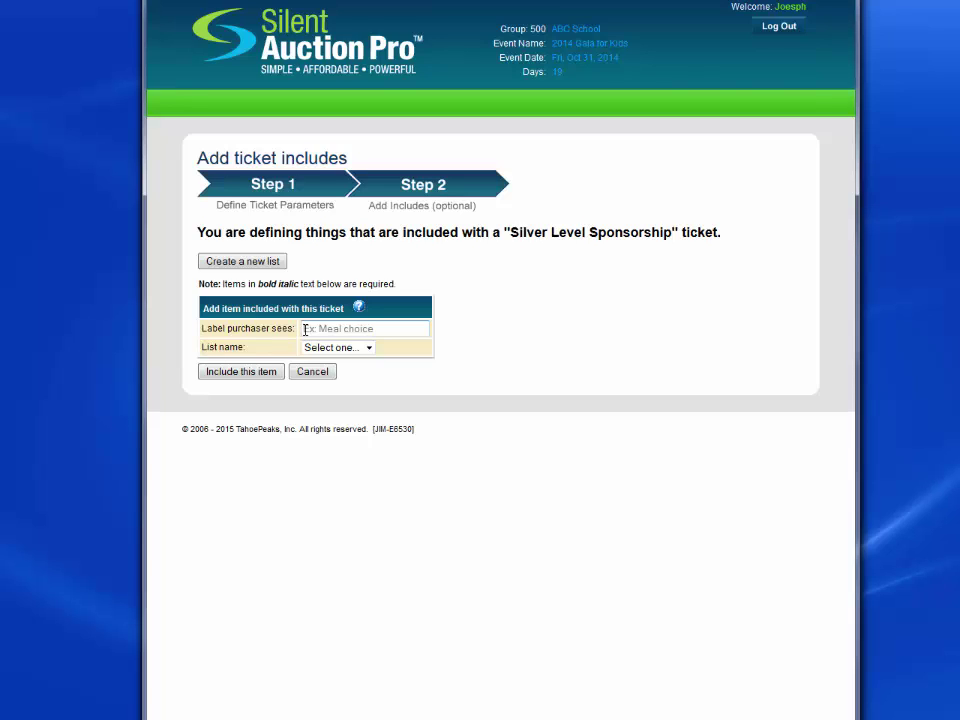
click(305, 329)
text(T-shirt size)
click(308, 347)
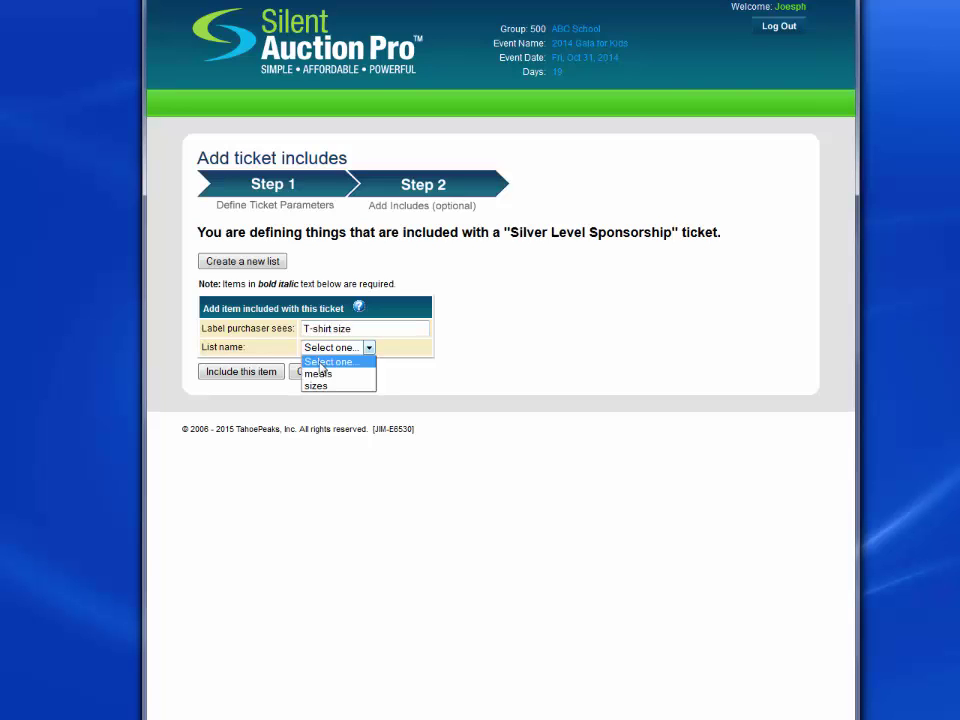
click(324, 389)
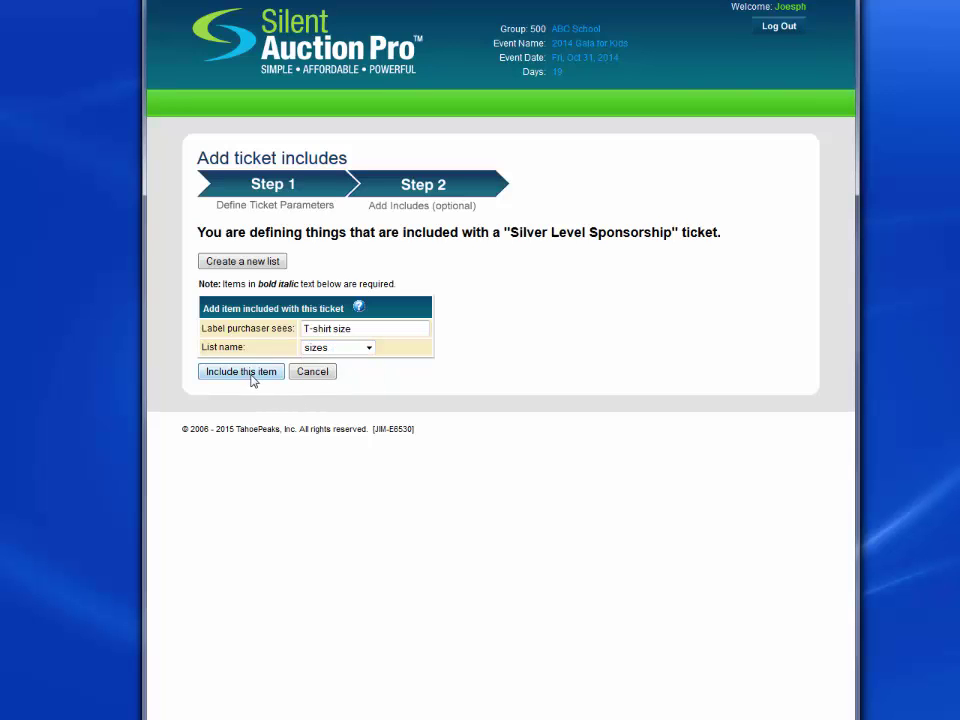
click(242, 372)
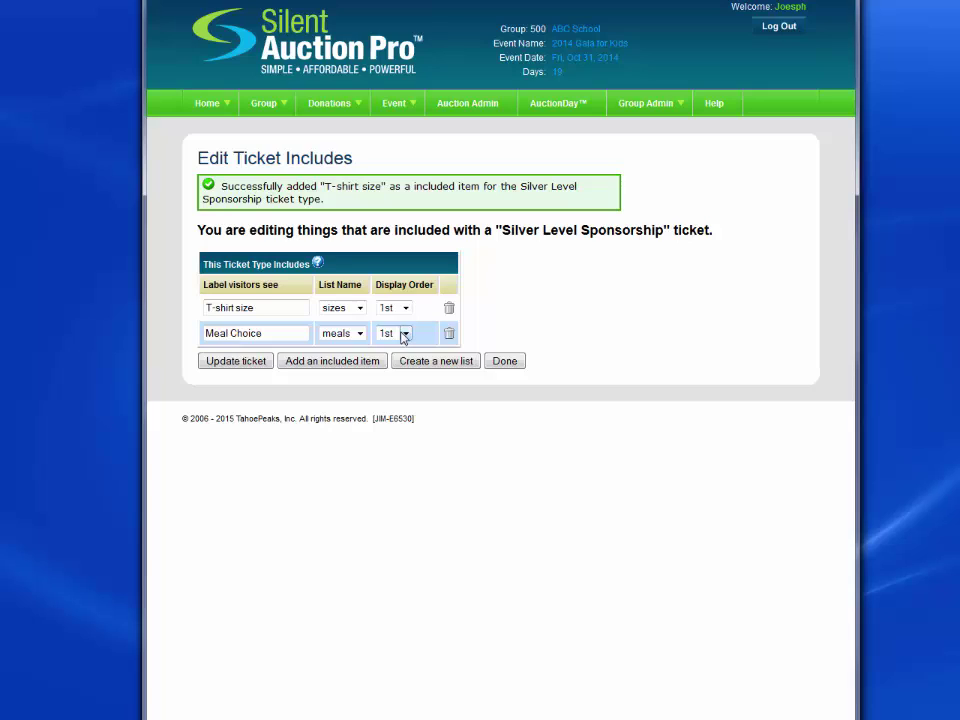
Set the T-shirt size item's display order to 2nd, save the ticket includes and finish editing them
click(405, 309)
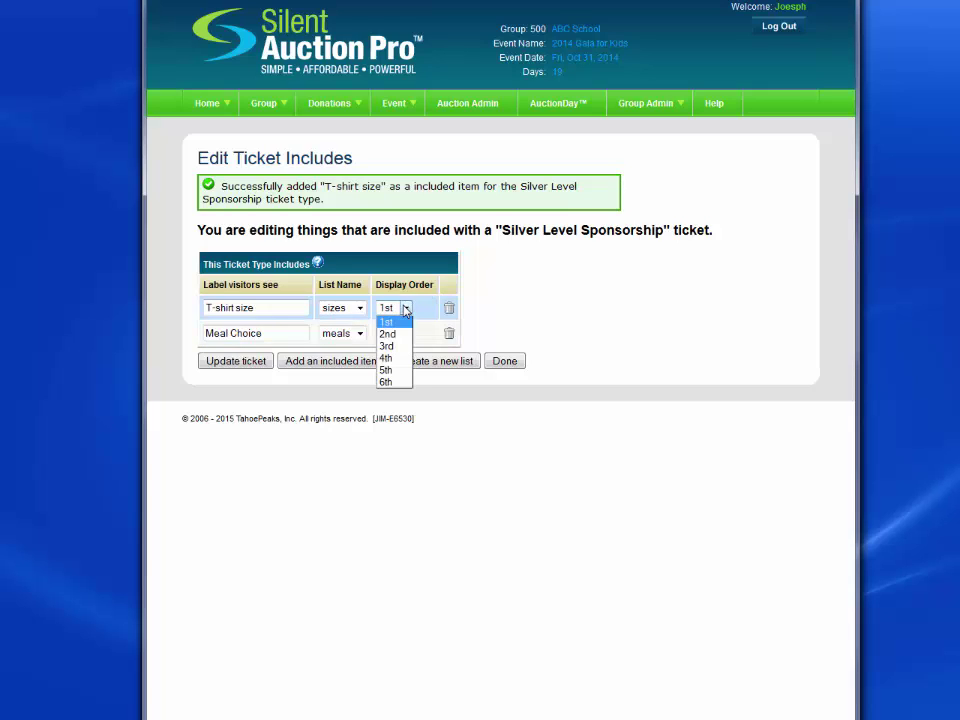
click(387, 333)
click(254, 361)
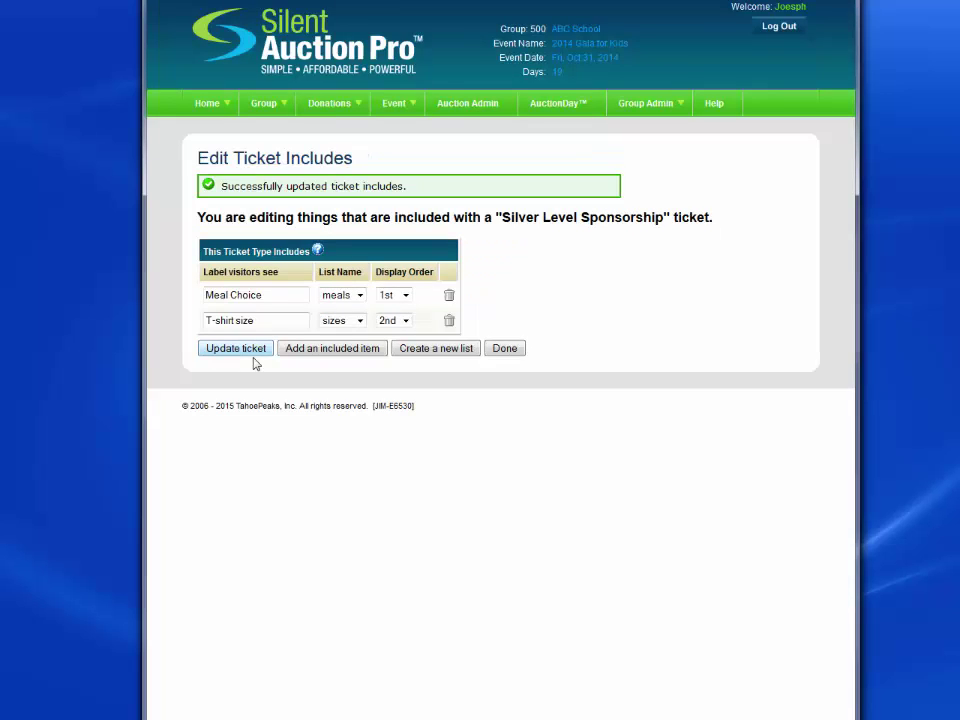
click(508, 348)
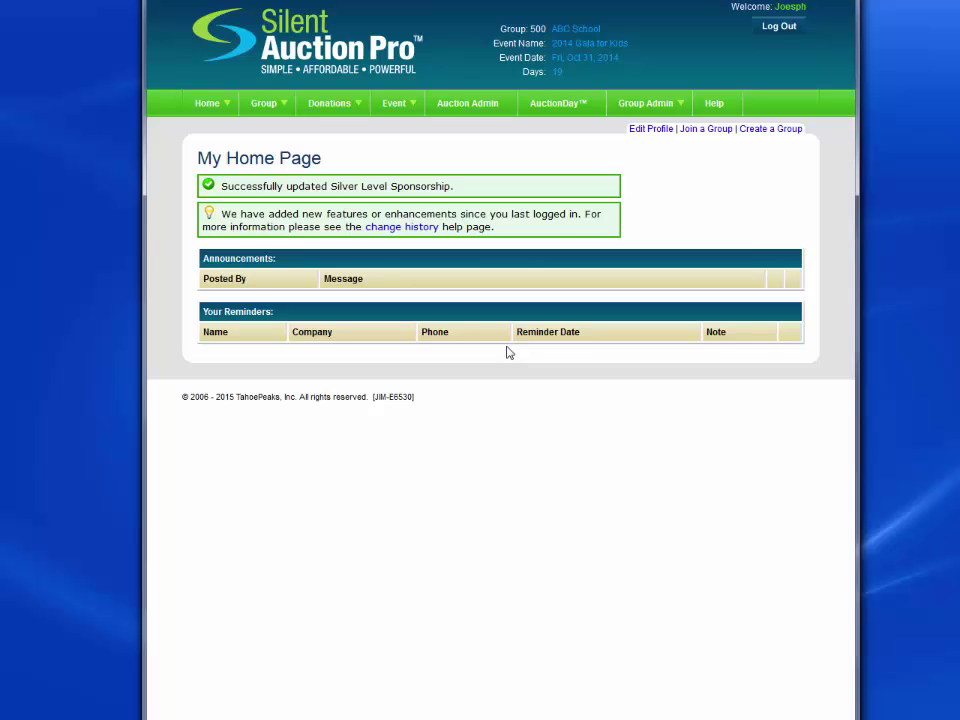
Preview the ticket purchase page with a quantity of 1 Silver Level Sponsorship and examine the guest name, meal and T-shirt size fields
click(478, 108)
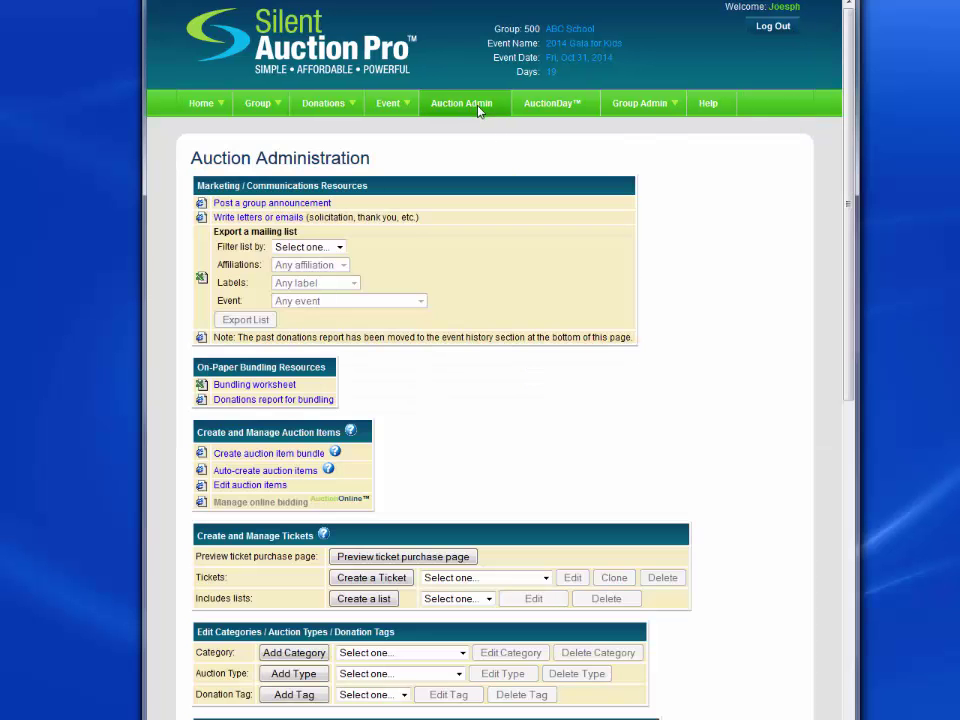
click(405, 557)
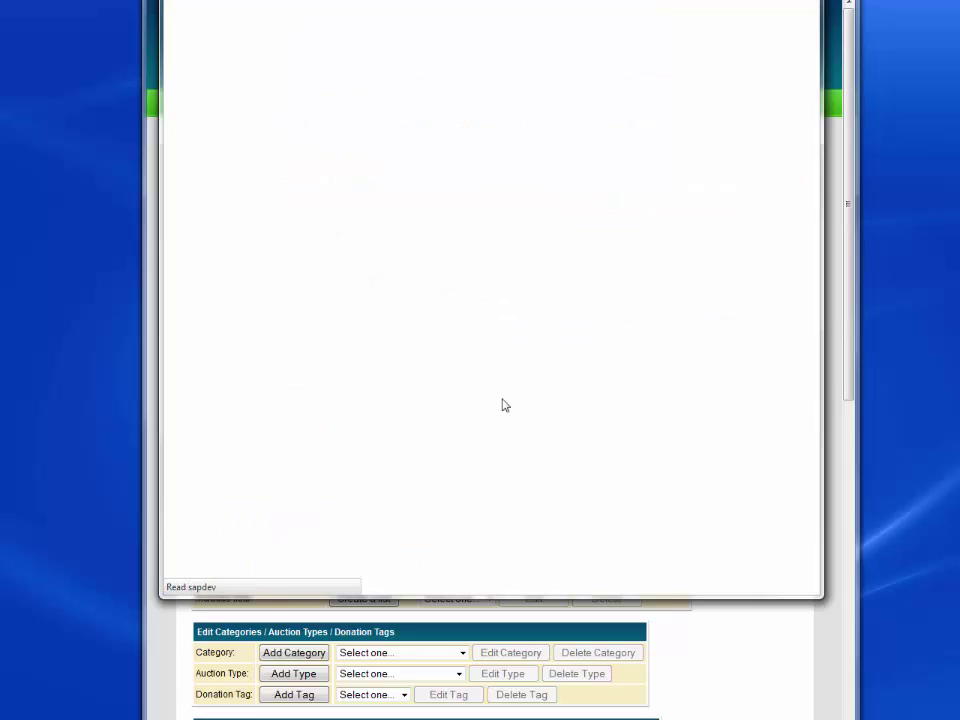
scroll(563, 314, down, 5)
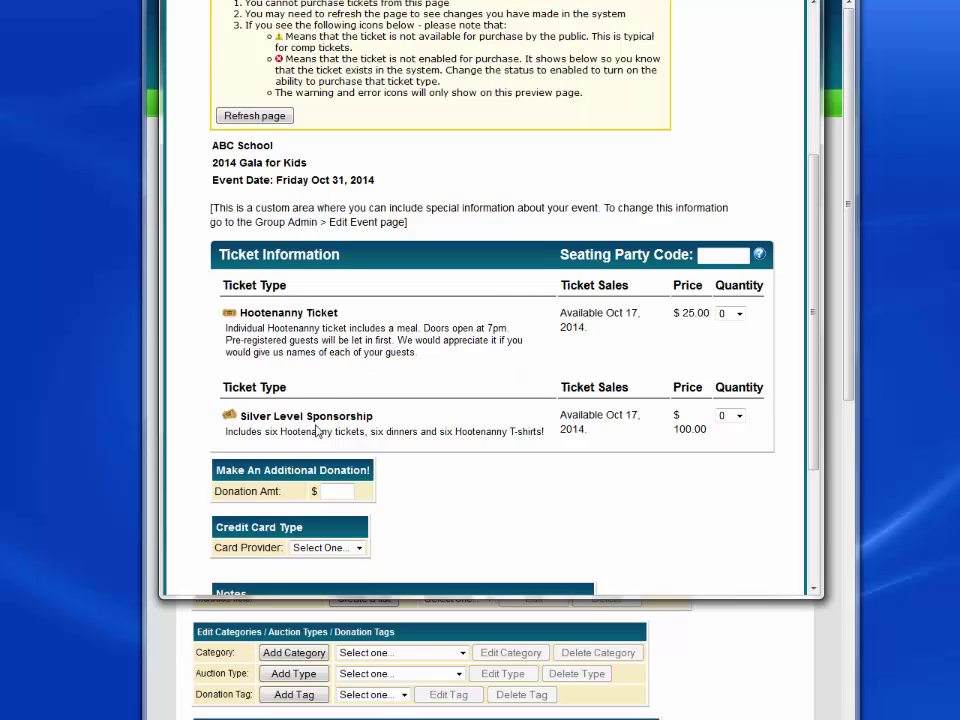
click(738, 416)
click(727, 442)
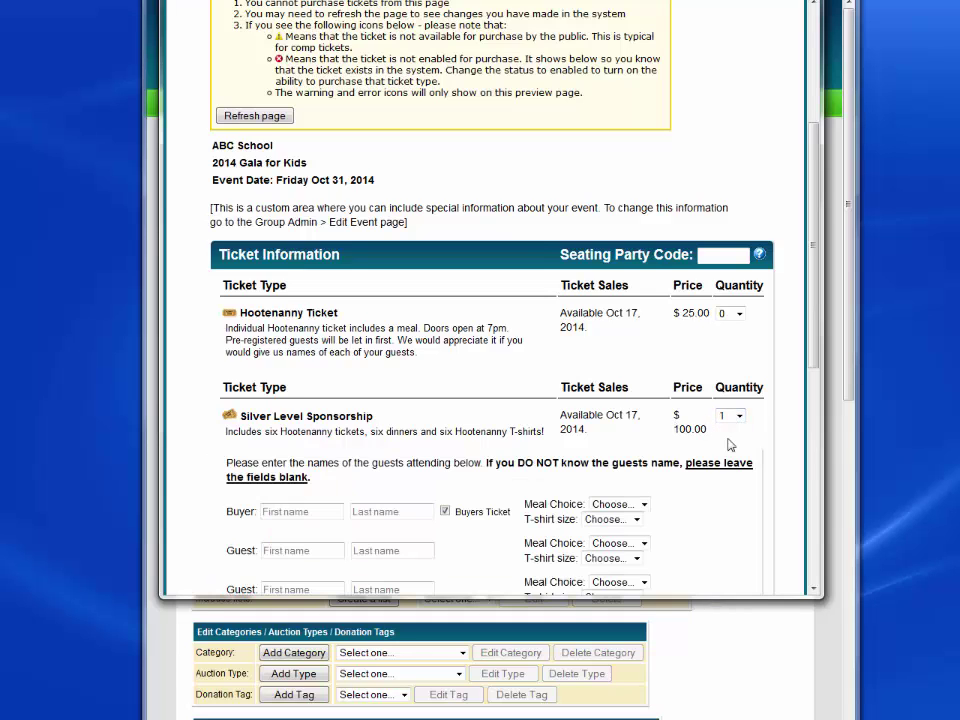
scroll(728, 444, down, 5)
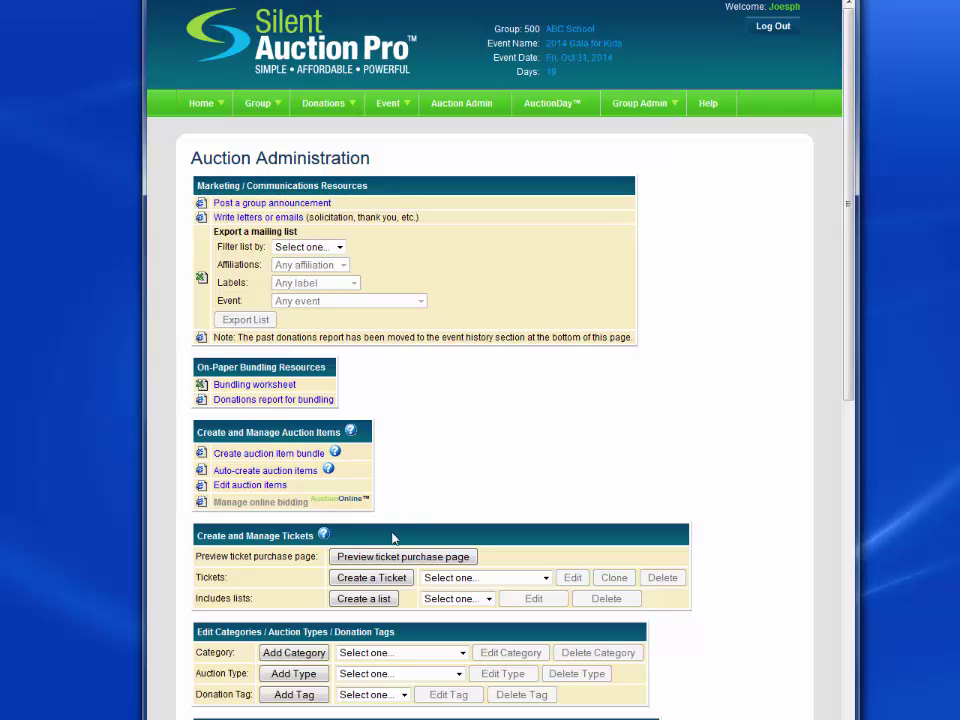
Start a new ticket labelled "Raffle Ticket 20 Pak" with sales starting 2014-10-17
click(372, 578)
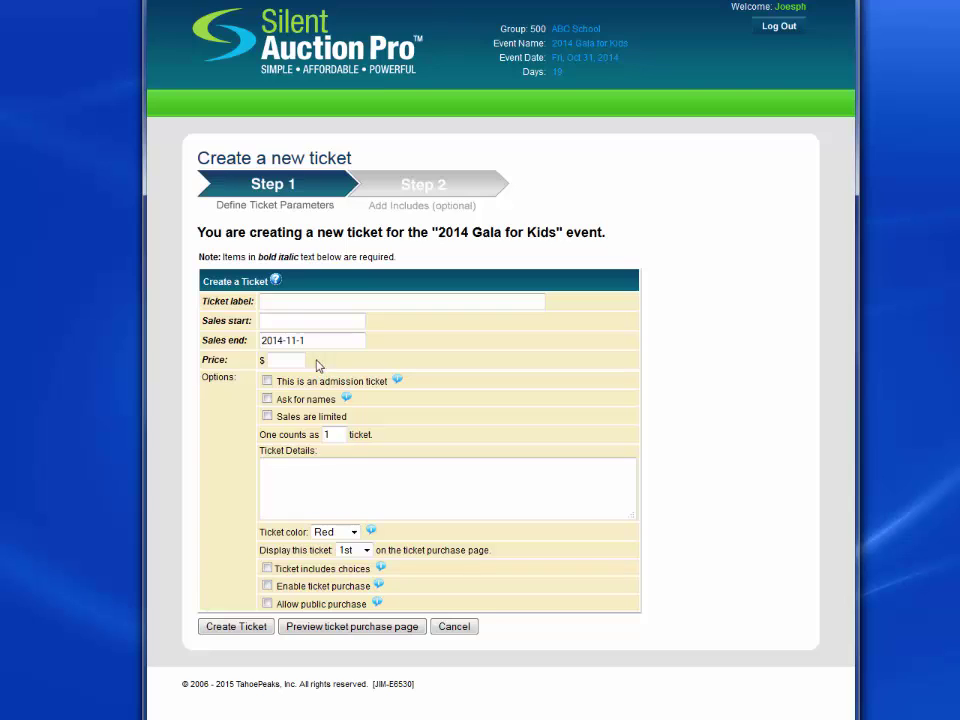
click(296, 304)
text(Raffle Tic)
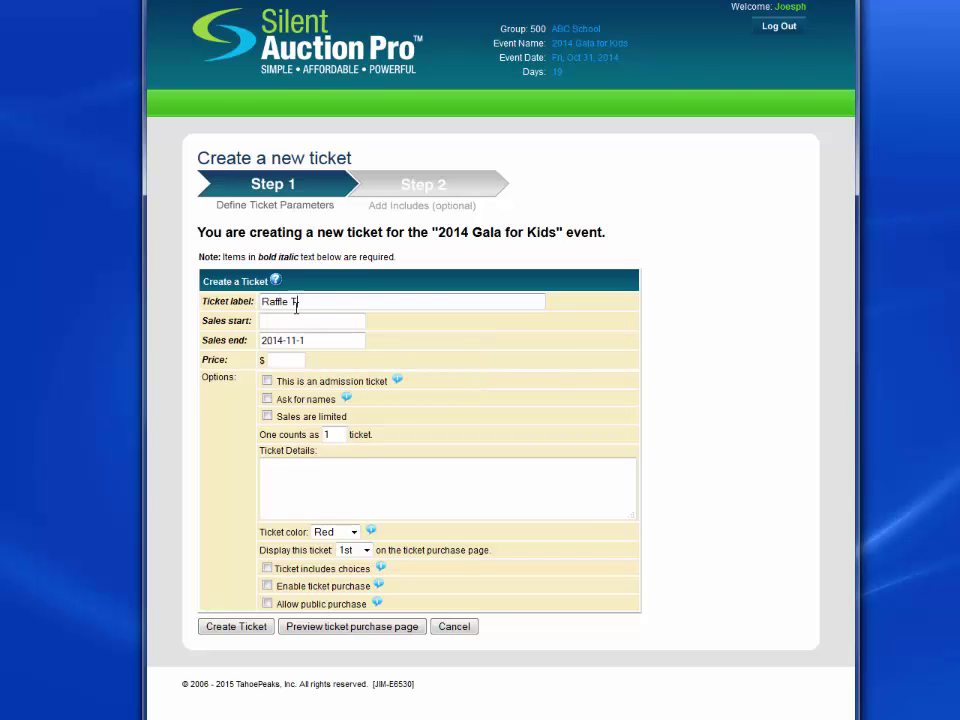
text(ket 20 Pak)
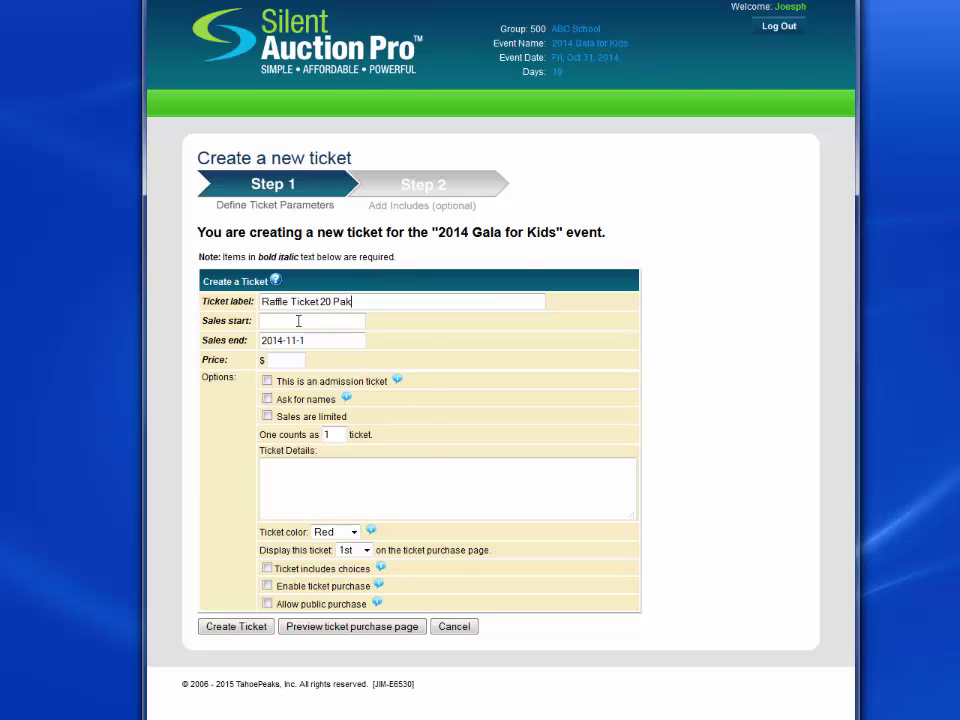
click(298, 321)
click(397, 430)
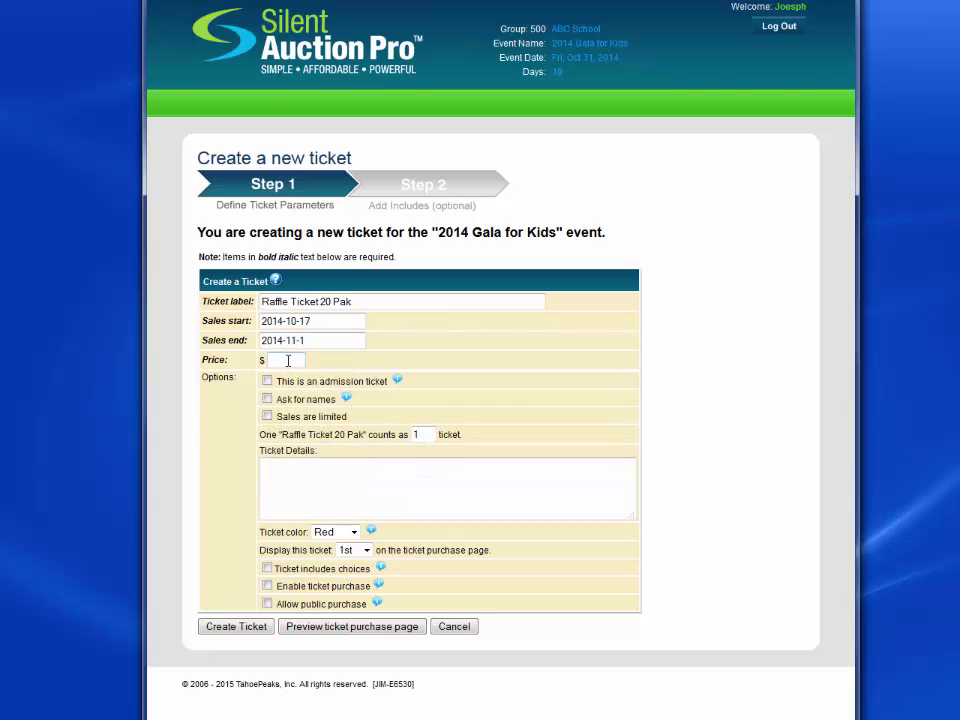
Set the raffle pack's price to $20 and enter the details "Each Raffle Ticket Pak has 20 raffle tickets!"
click(288, 360)
text(20)
click(350, 365)
click(336, 467)
text(Each Raffle Ticket Pak has 20 raffle tickets!)
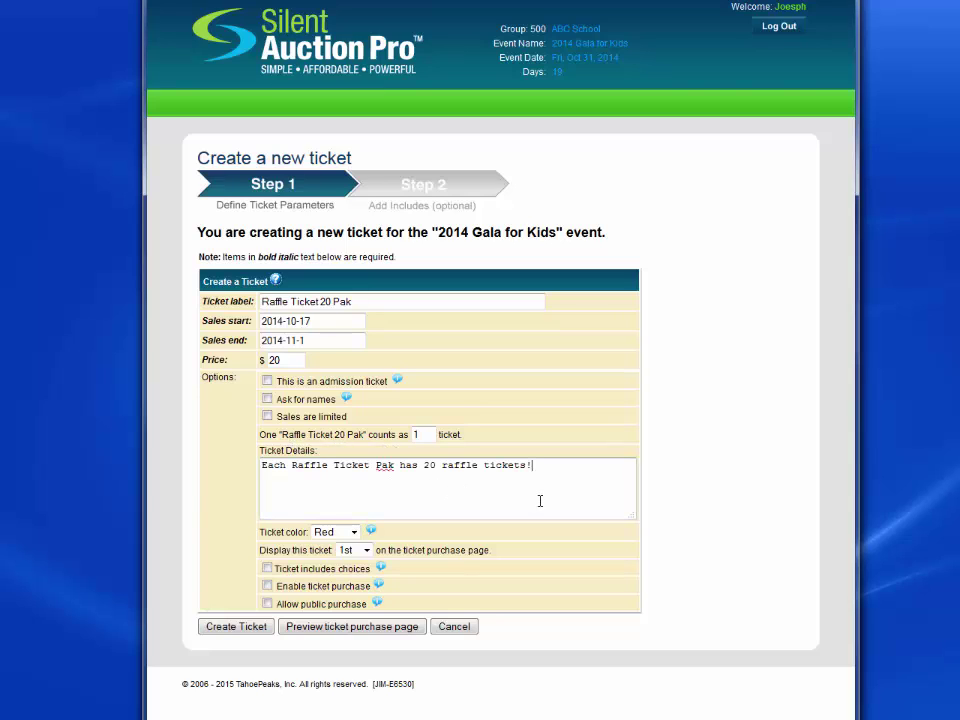
Display the raffle ticket 2nd on the purchase page, allow public purchase, and create the ticket
click(364, 550)
click(347, 577)
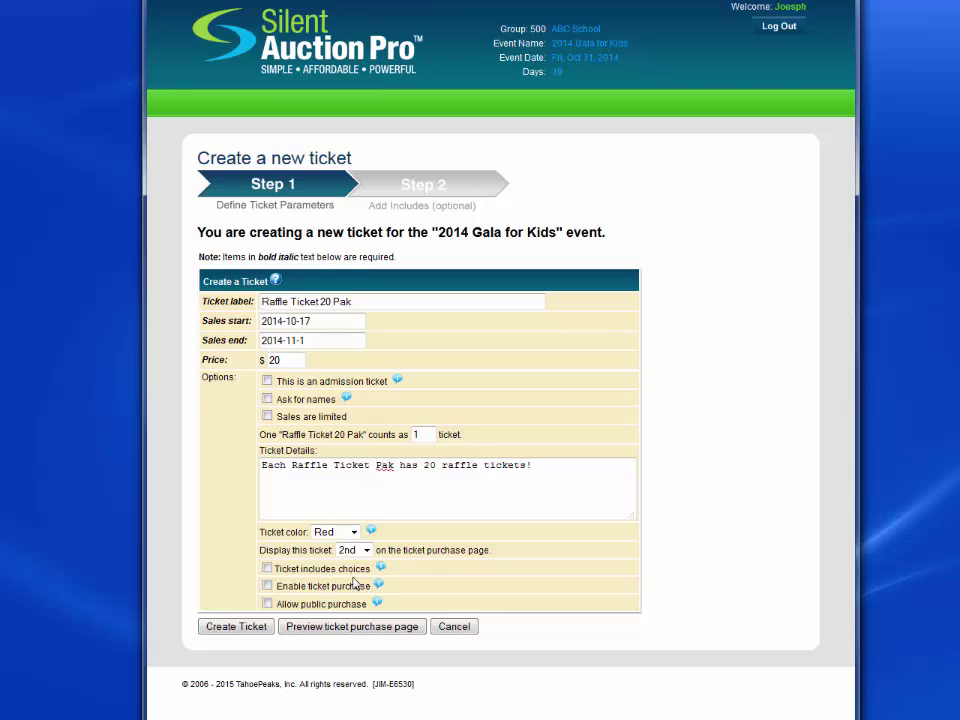
click(278, 605)
click(236, 630)
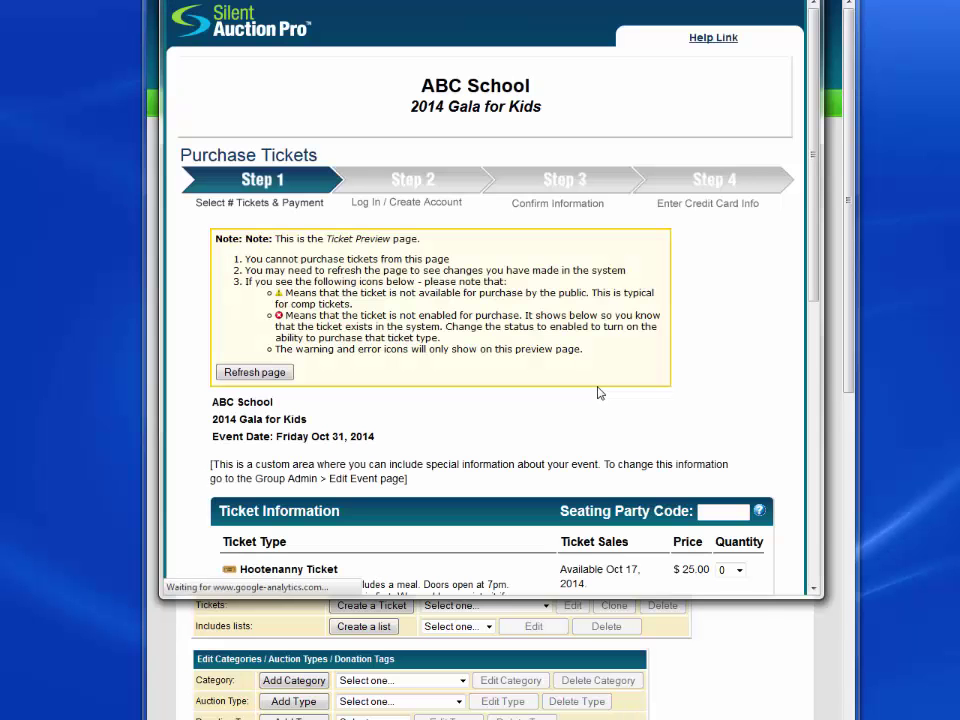
Examine the raffle pack's listing on the ticket purchase preview and select a quantity of 1
scroll(664, 304, down, 3)
scroll(724, 302, down, 4)
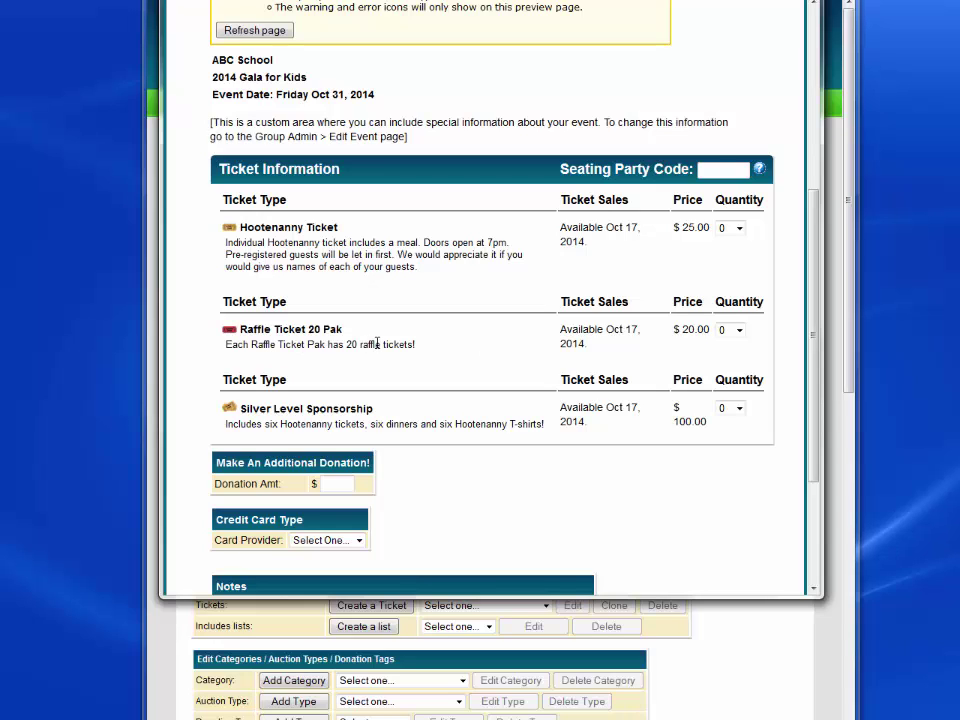
click(737, 330)
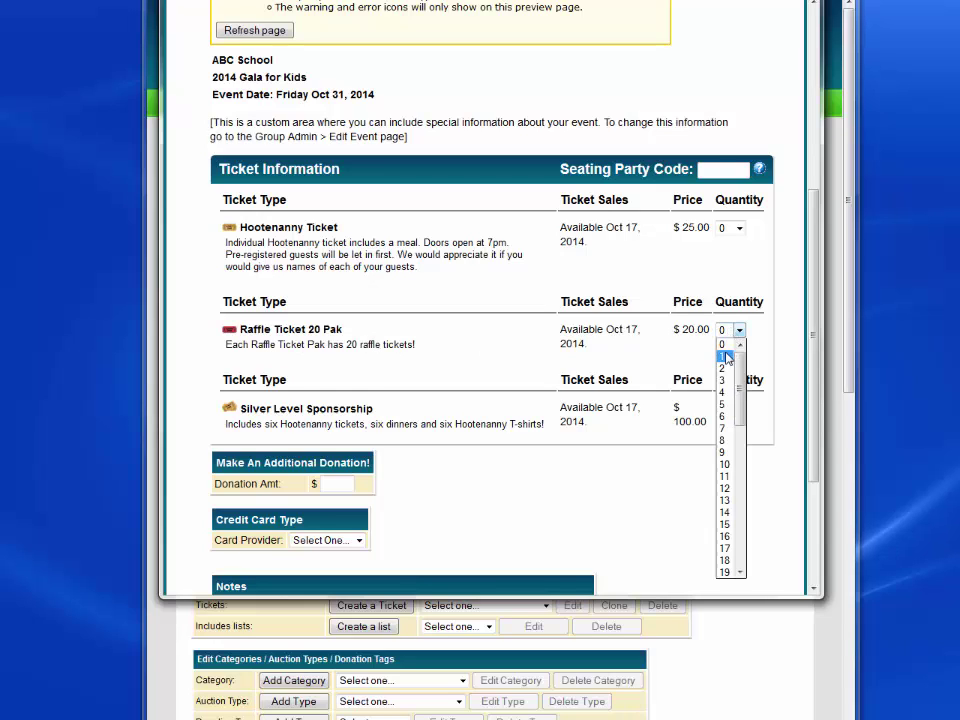
click(726, 357)
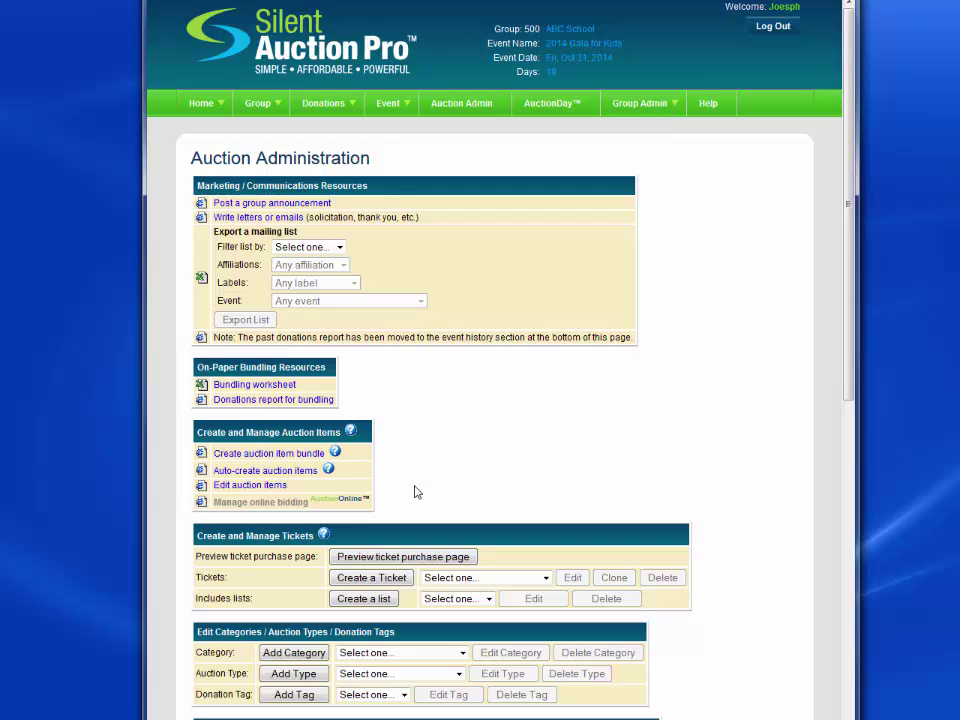
mouse_move(391, 114)
click(396, 140)
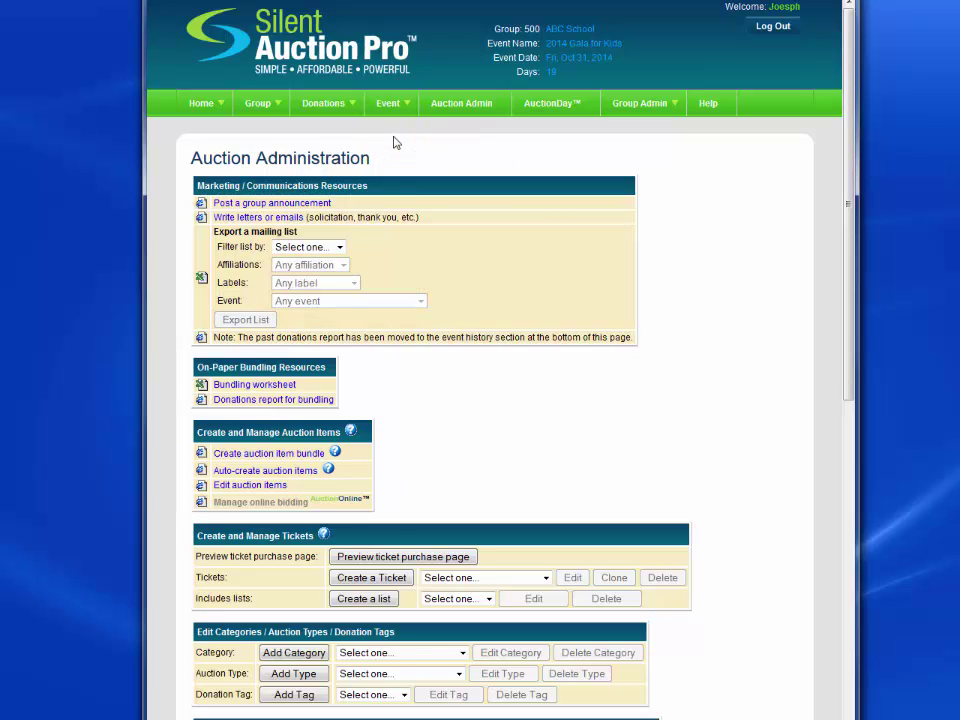